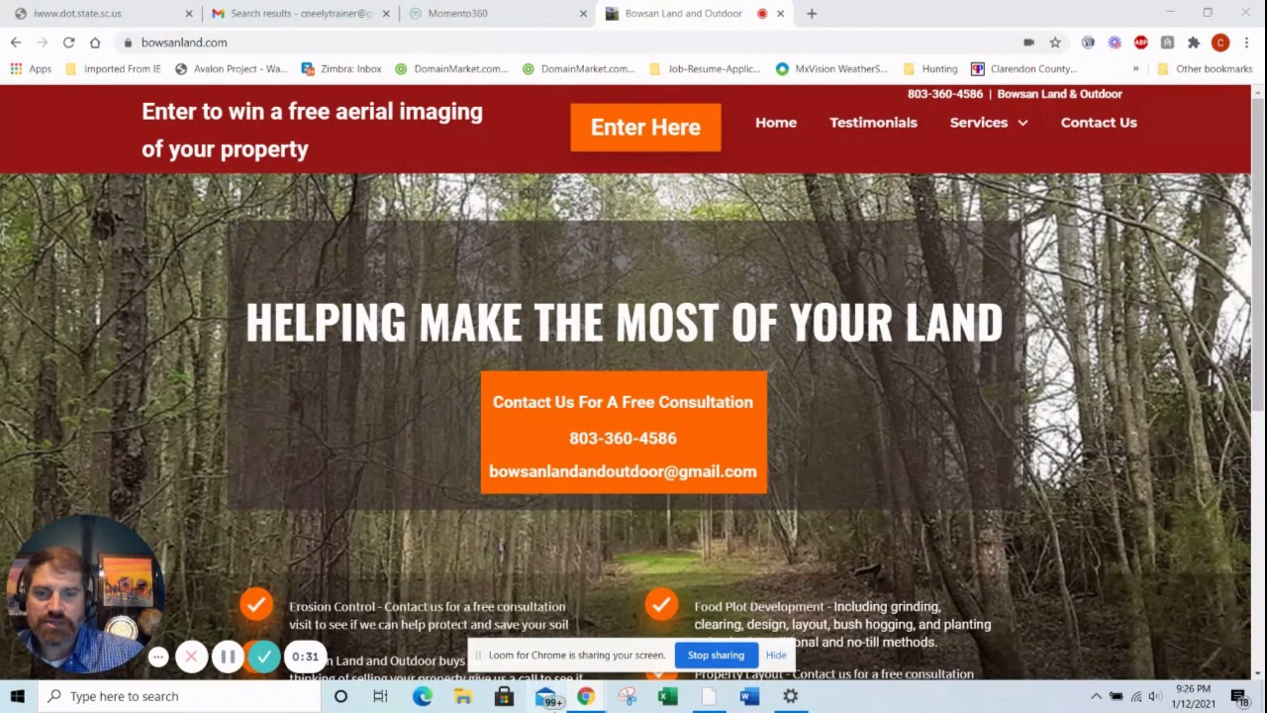
Step: Switch to Google Earth Pro and examine the logged area and dirt roads inside the red property boundary
click(711, 704)
drag(788, 451, 663, 480)
scroll(787, 349, up, 3)
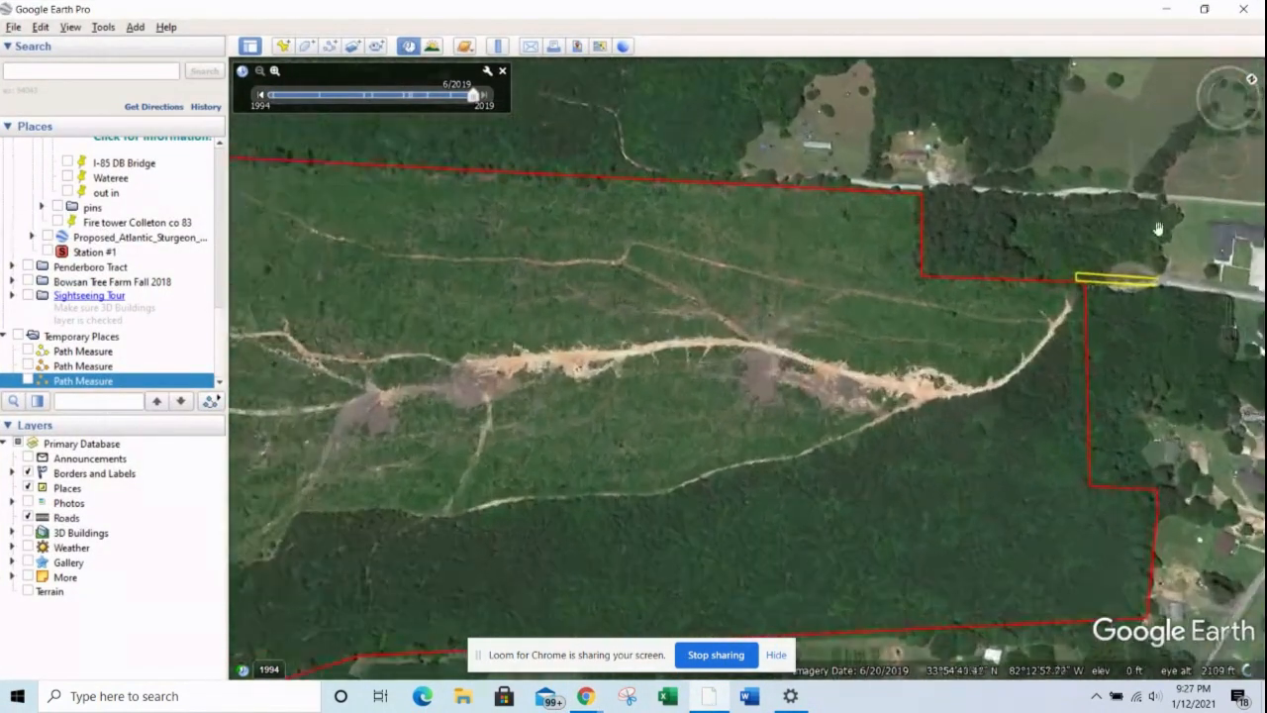
click(1230, 114)
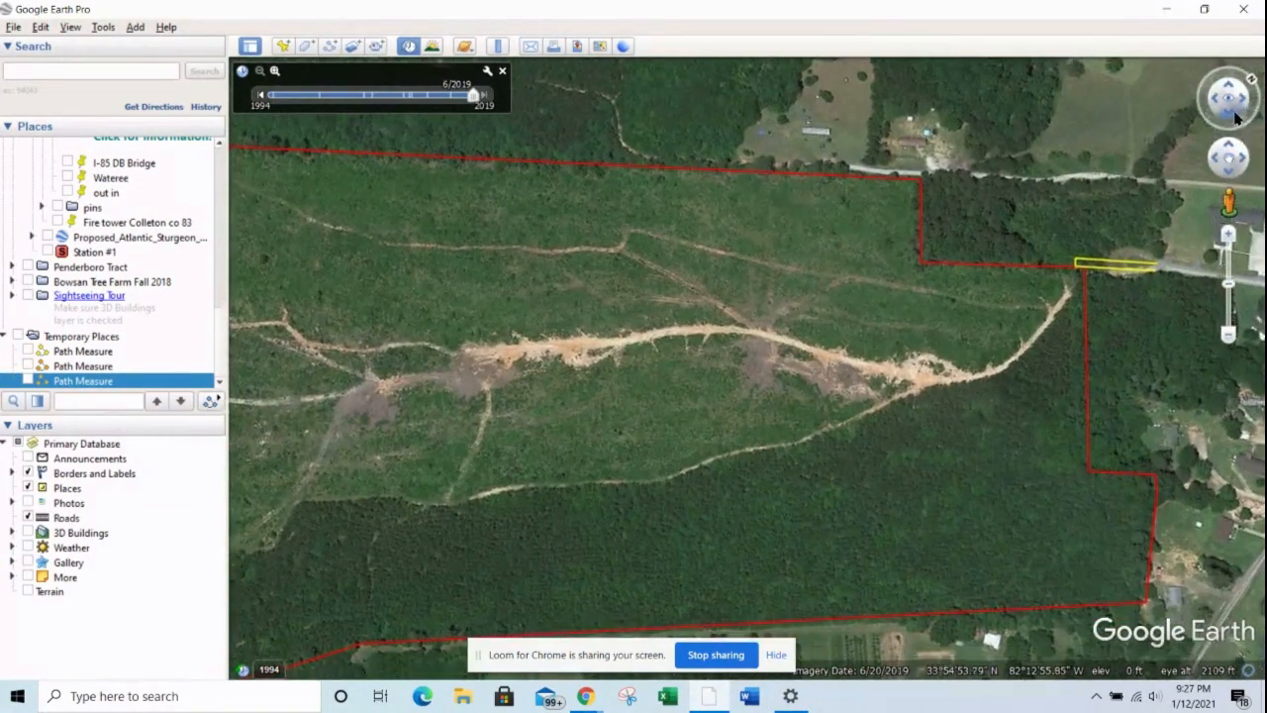
drag(792, 171, 796, 339)
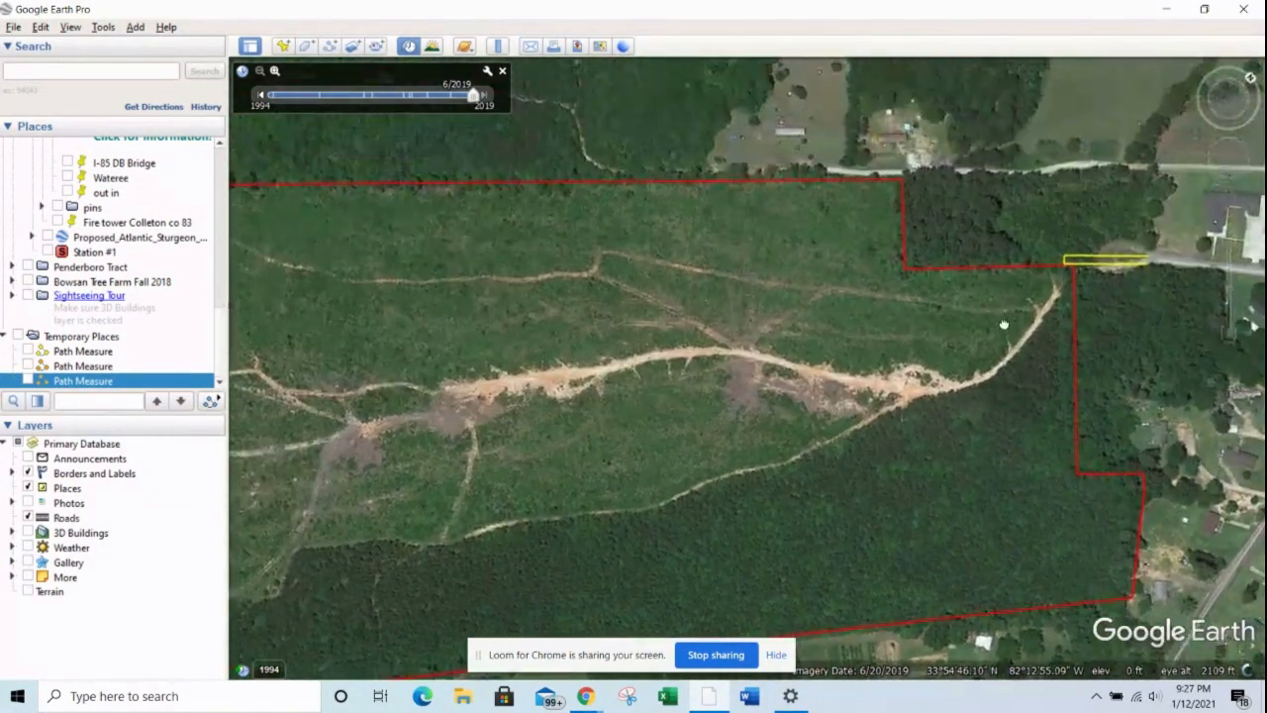
scroll(795, 338, up, 3)
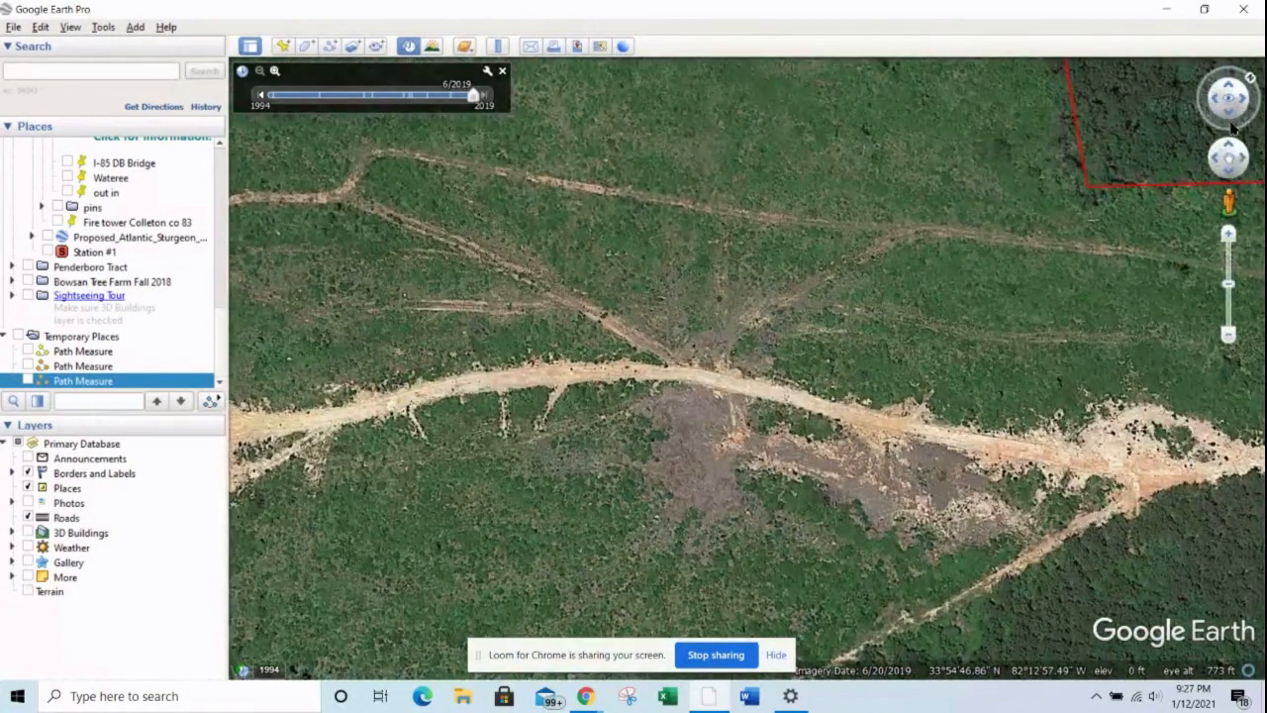
click(1232, 120)
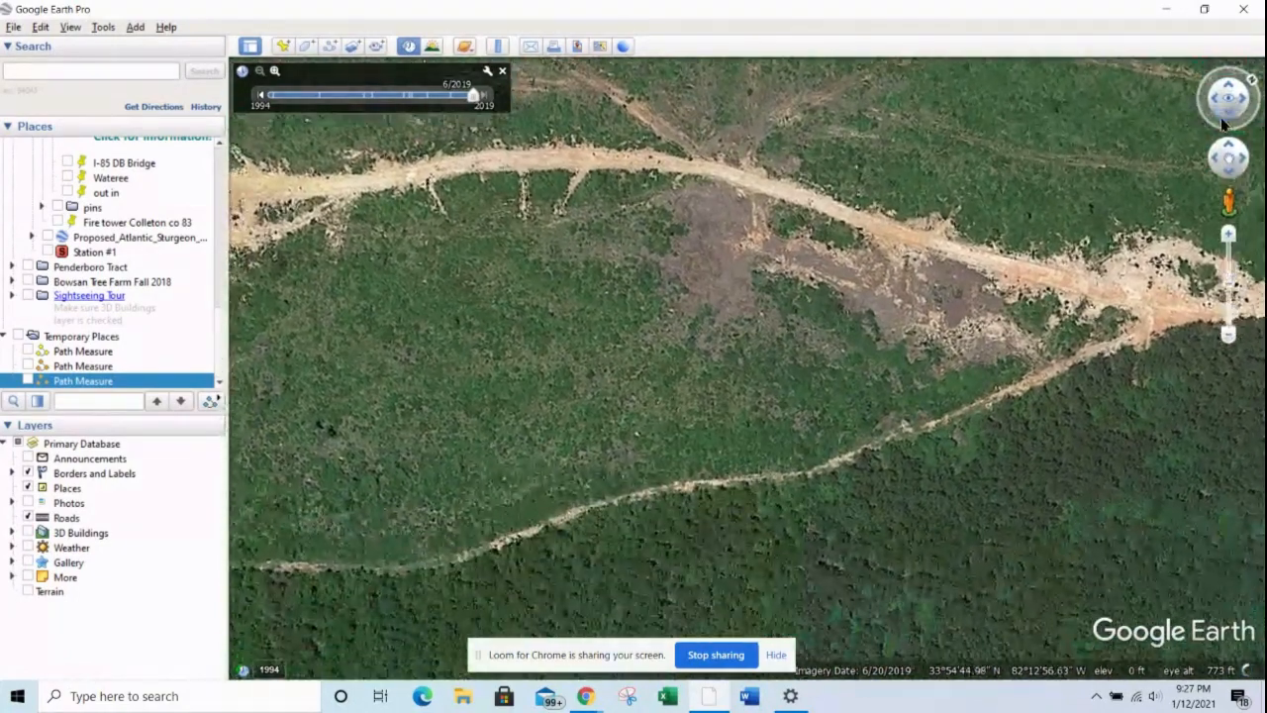
drag(1045, 188, 1029, 323)
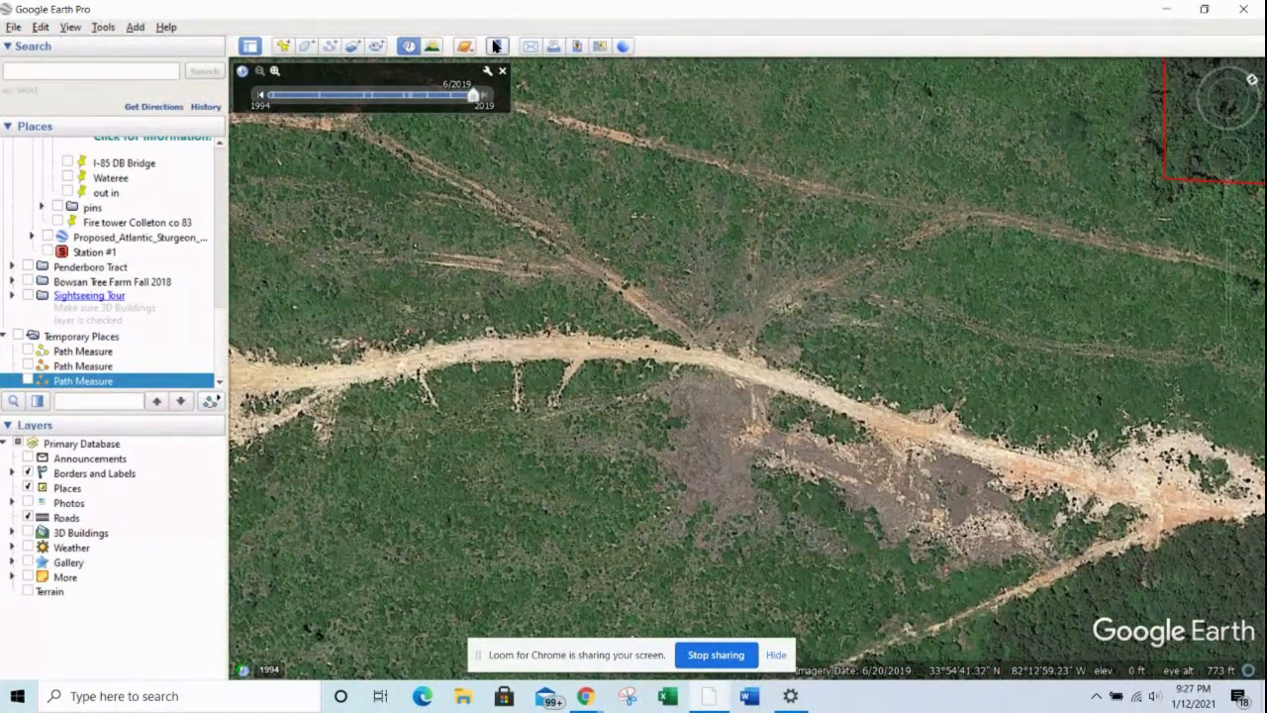
Step: Measure a multi-point path along the diagonal skid trail running down toward the main dirt road, and clear the measurement
click(496, 46)
click(357, 128)
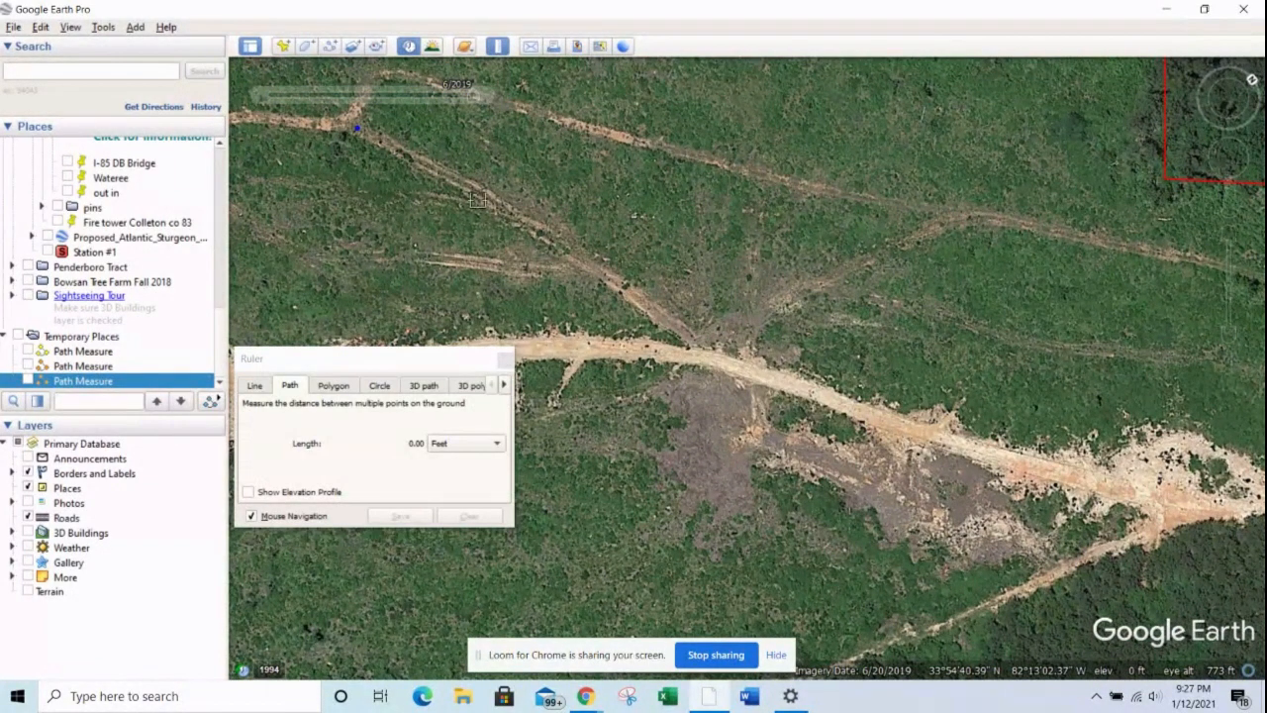
click(480, 199)
click(587, 267)
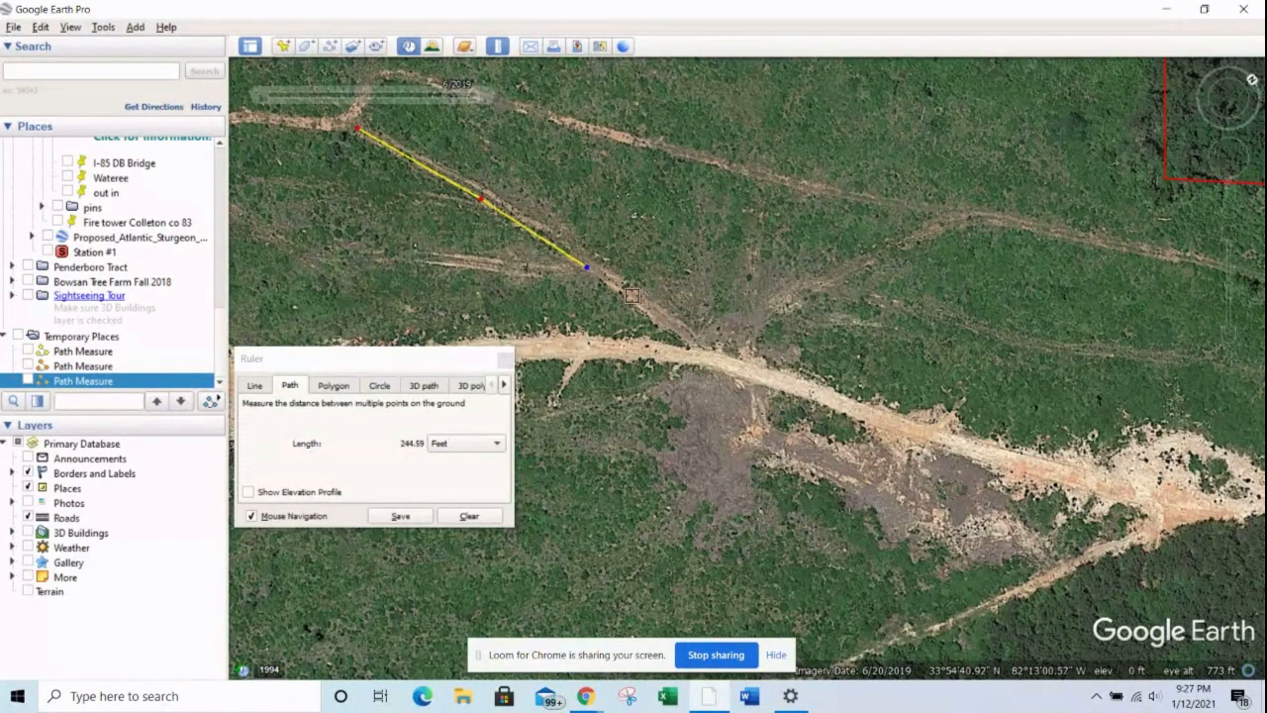
click(641, 306)
click(469, 515)
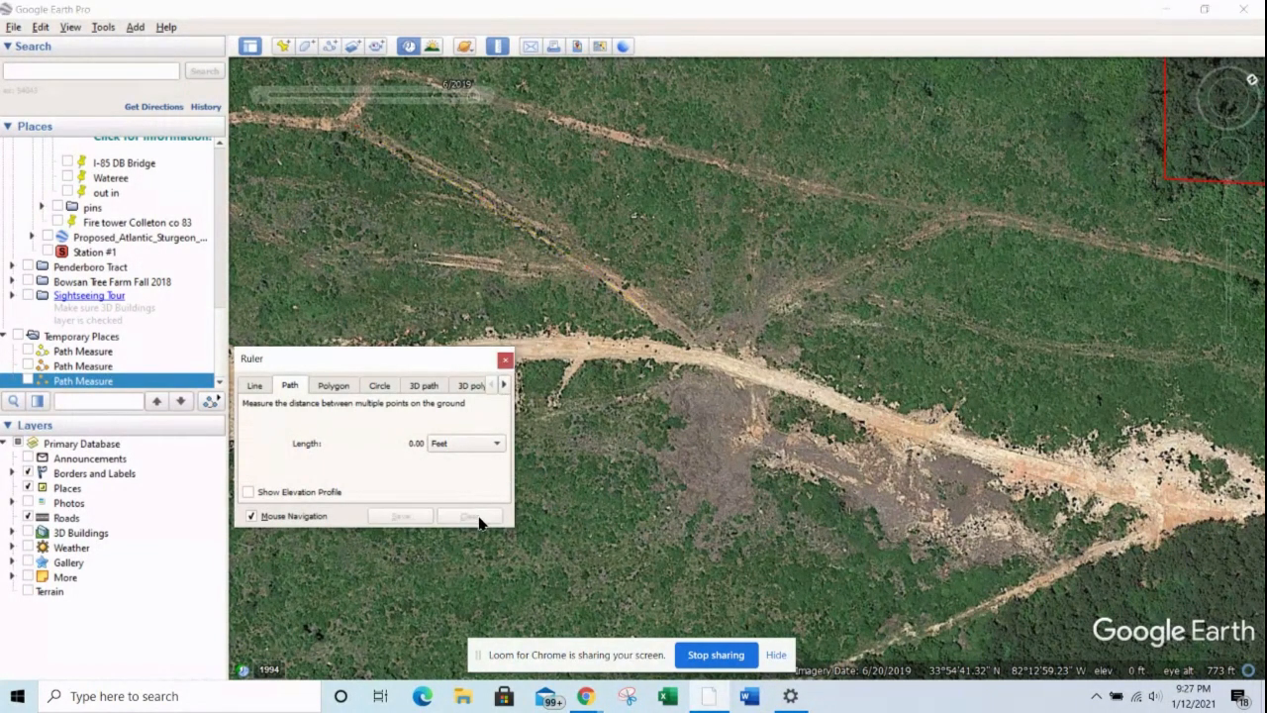
Step: Measure a multi-point path along the eastern branch trail down to the trail junction, clear it and close the ruler
click(956, 226)
click(880, 250)
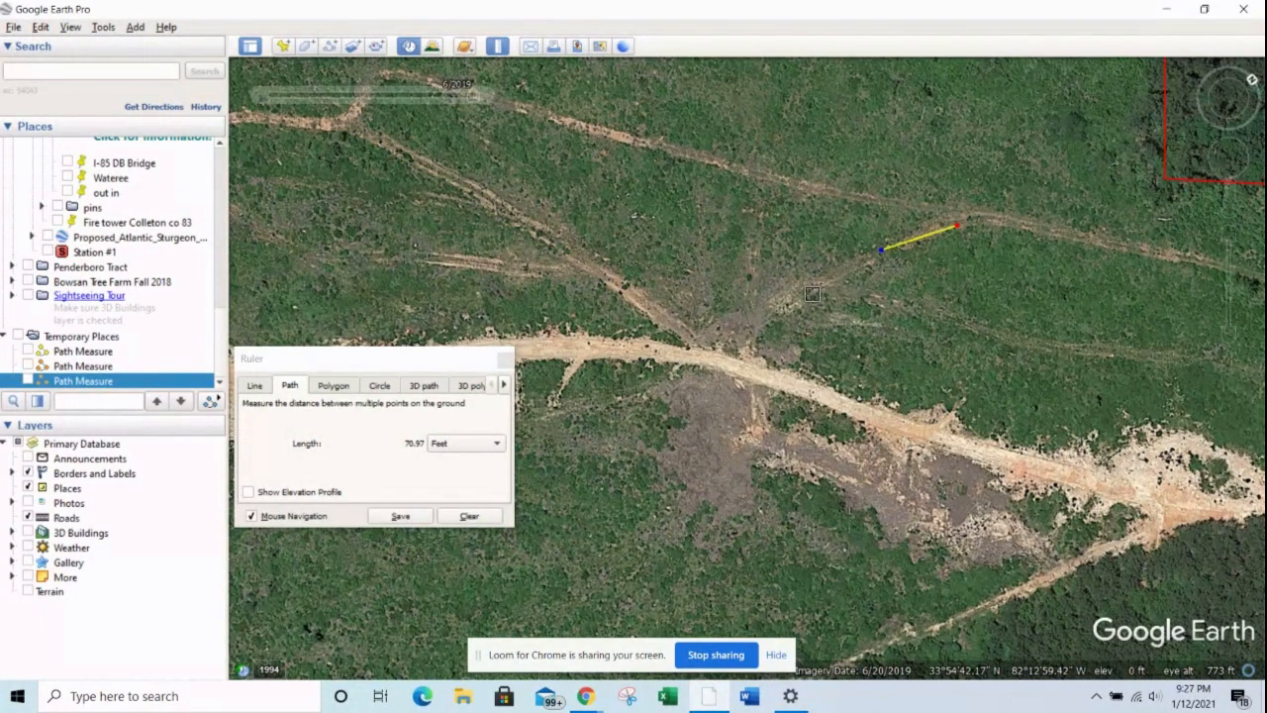
click(790, 301)
click(728, 340)
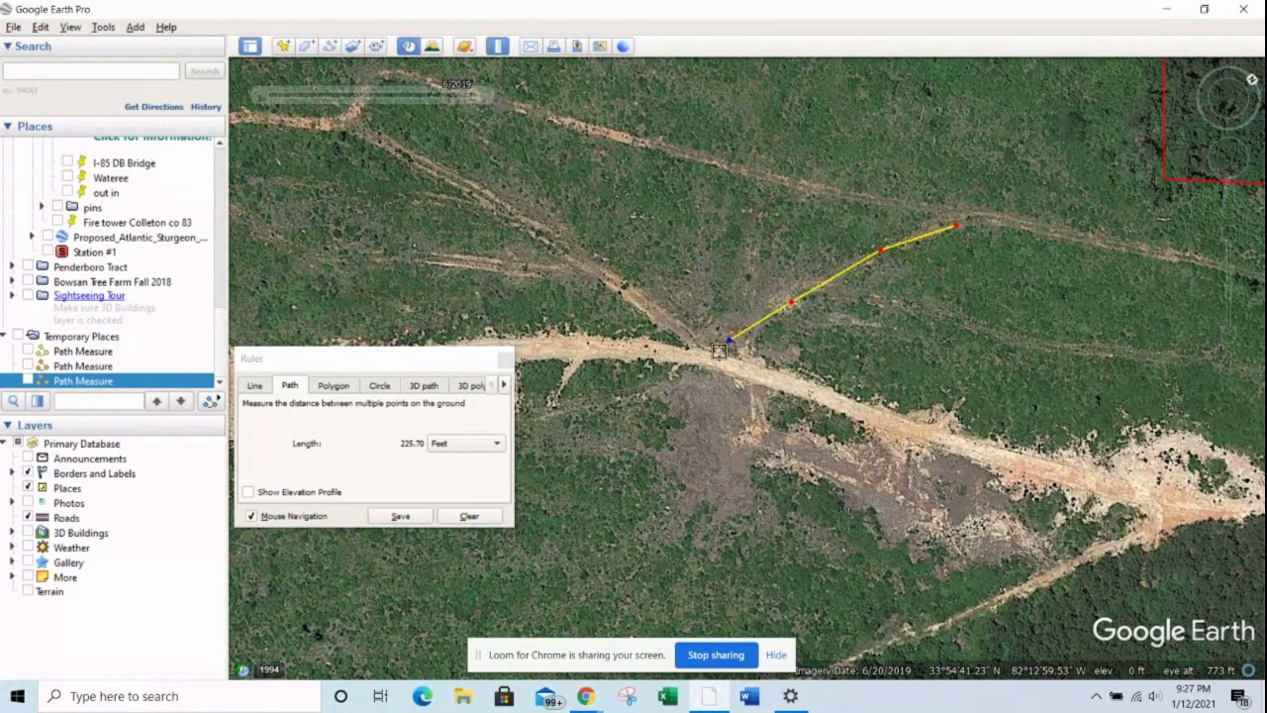
click(701, 333)
click(493, 517)
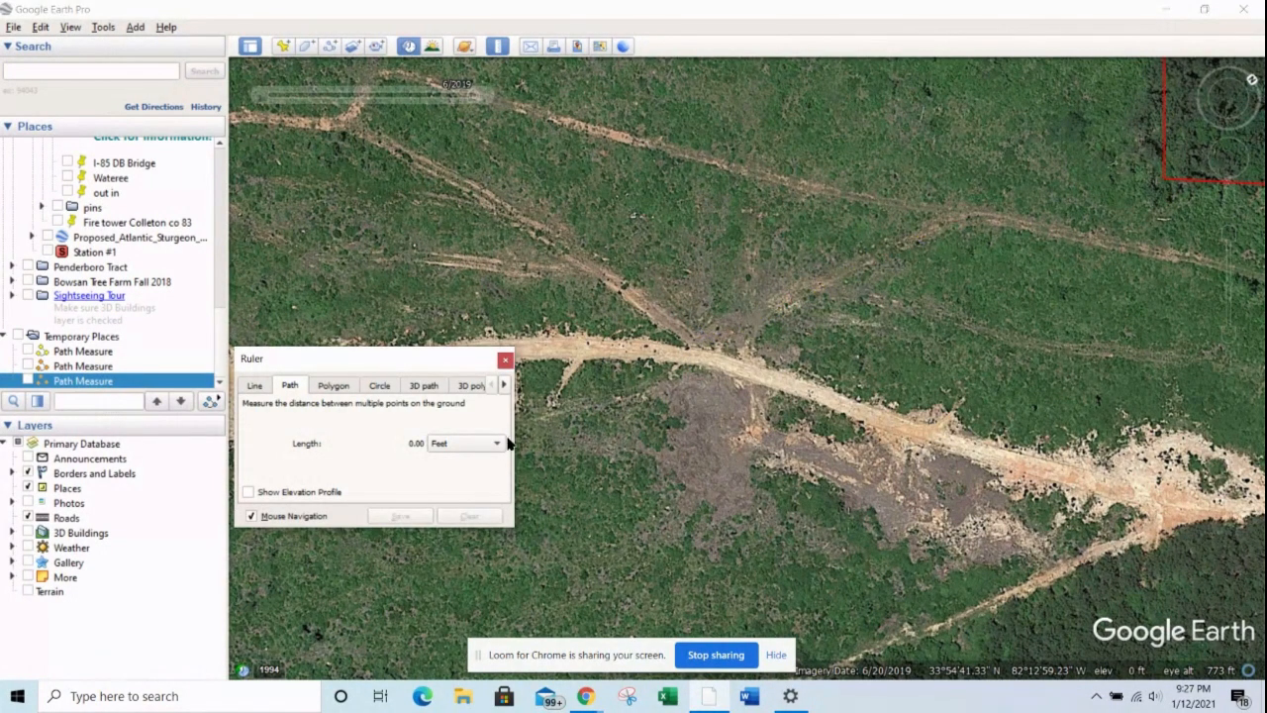
click(506, 361)
Step: Measure a straight path from the upper trail down to the main dirt road
drag(747, 253, 654, 332)
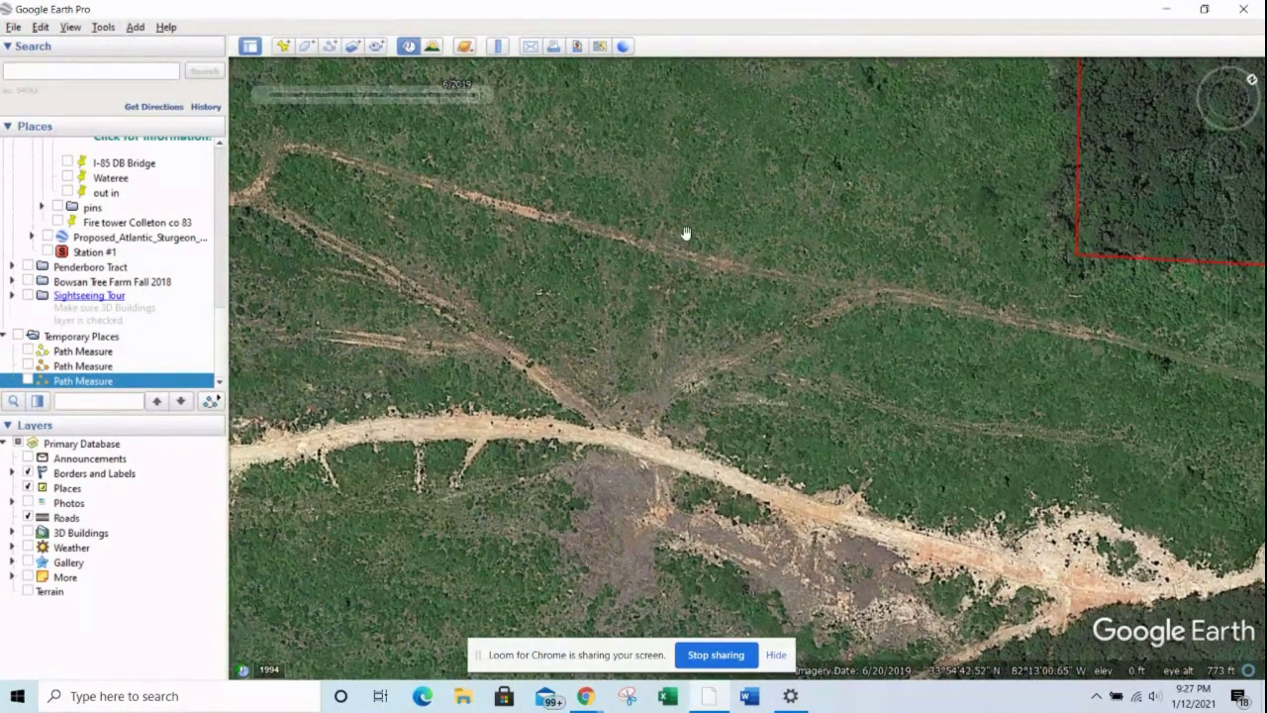
click(497, 45)
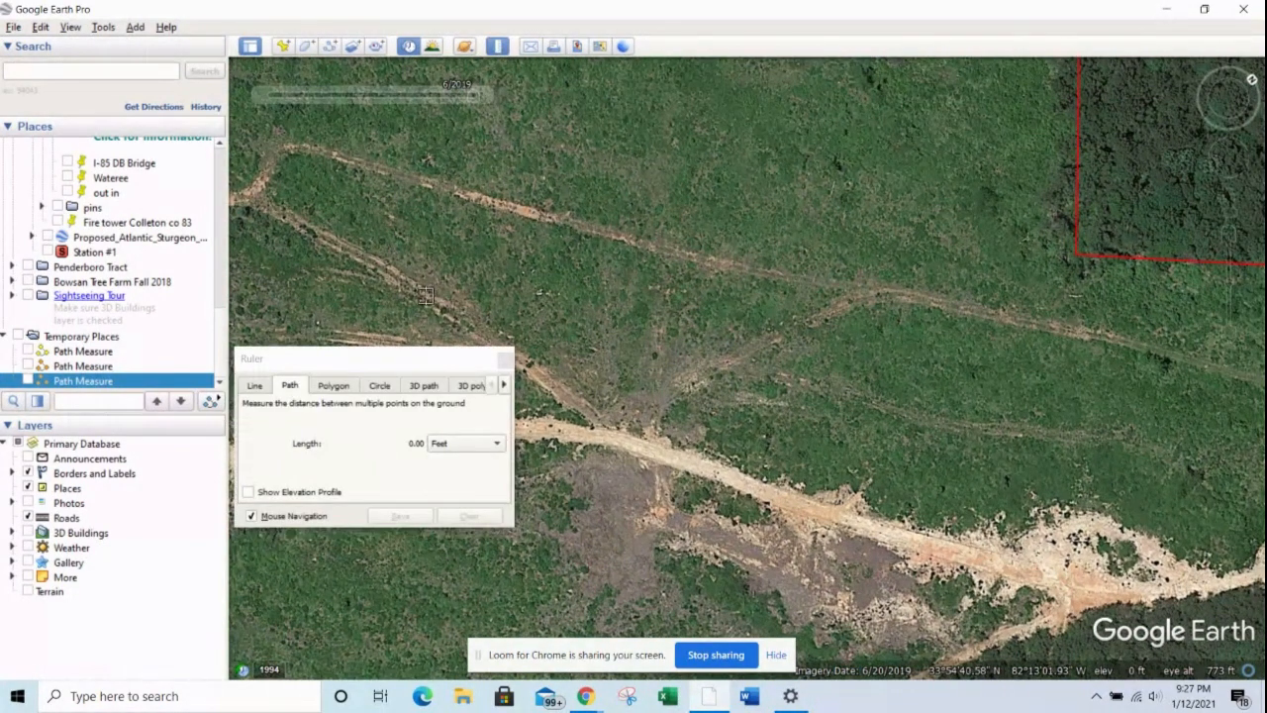
click(790, 279)
click(725, 480)
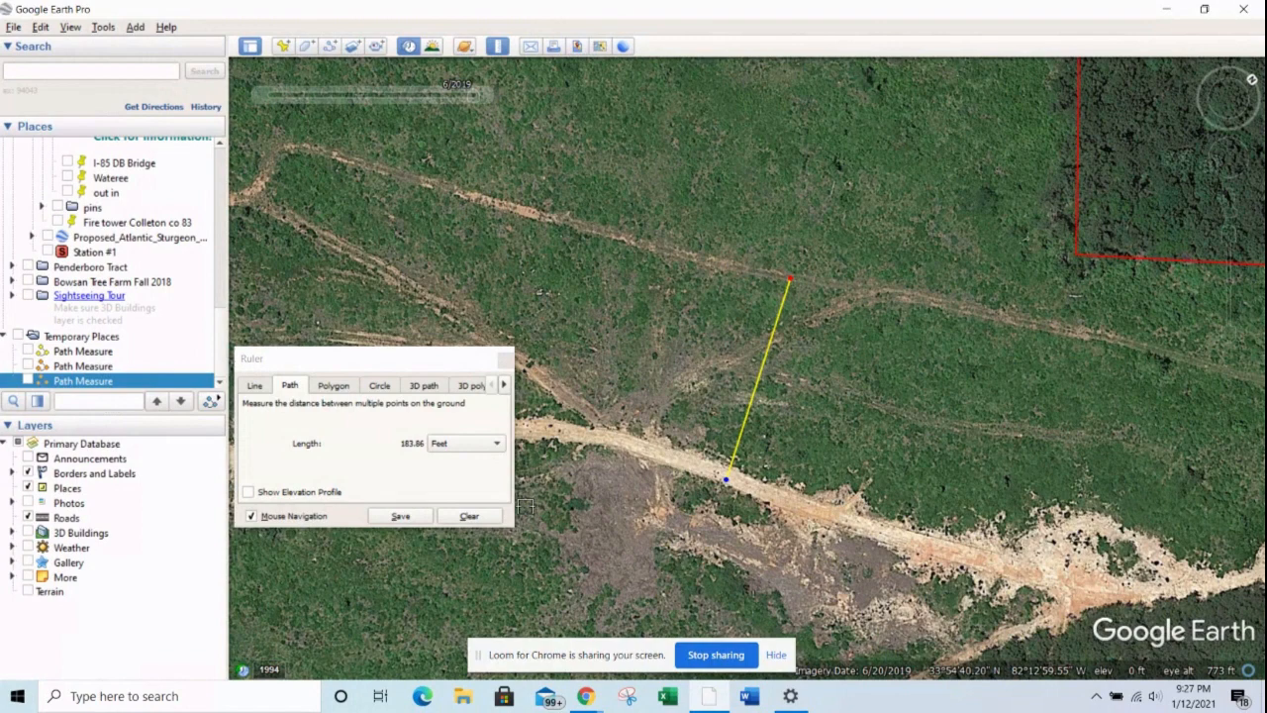
Step: Try saving the measured path with a red line and a greater line width, and discard the new path
click(415, 517)
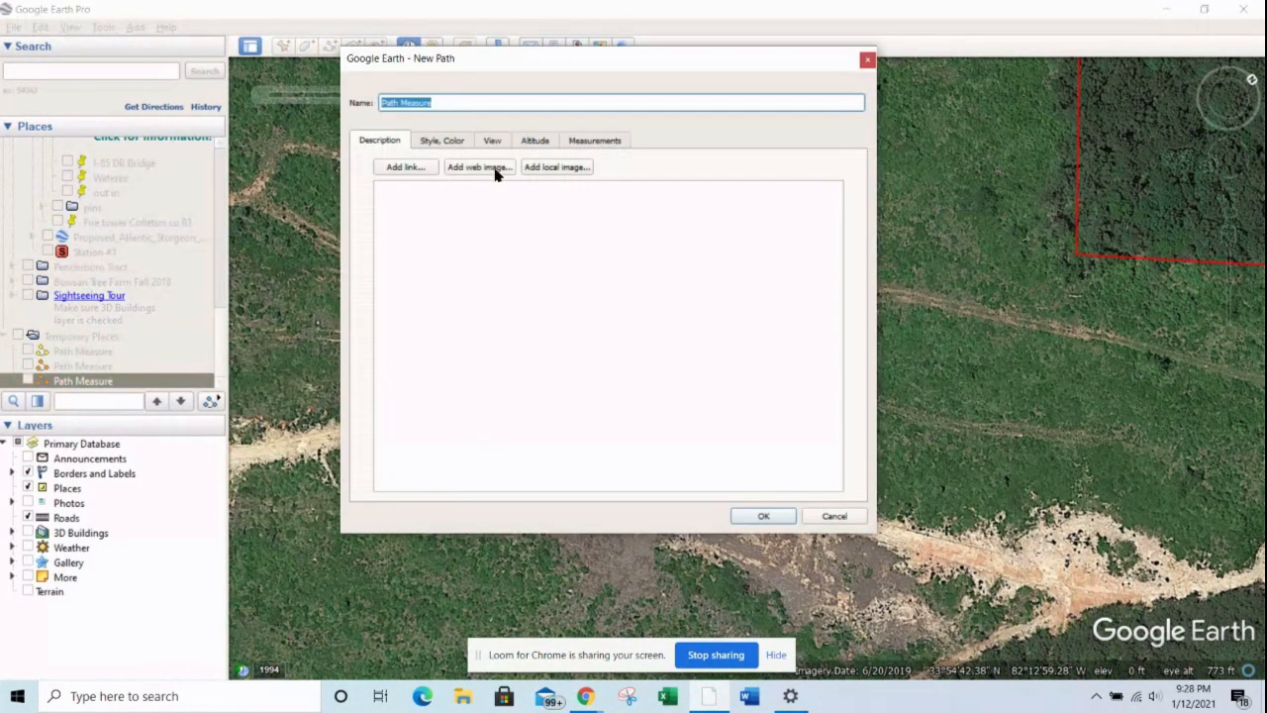
click(459, 150)
click(422, 196)
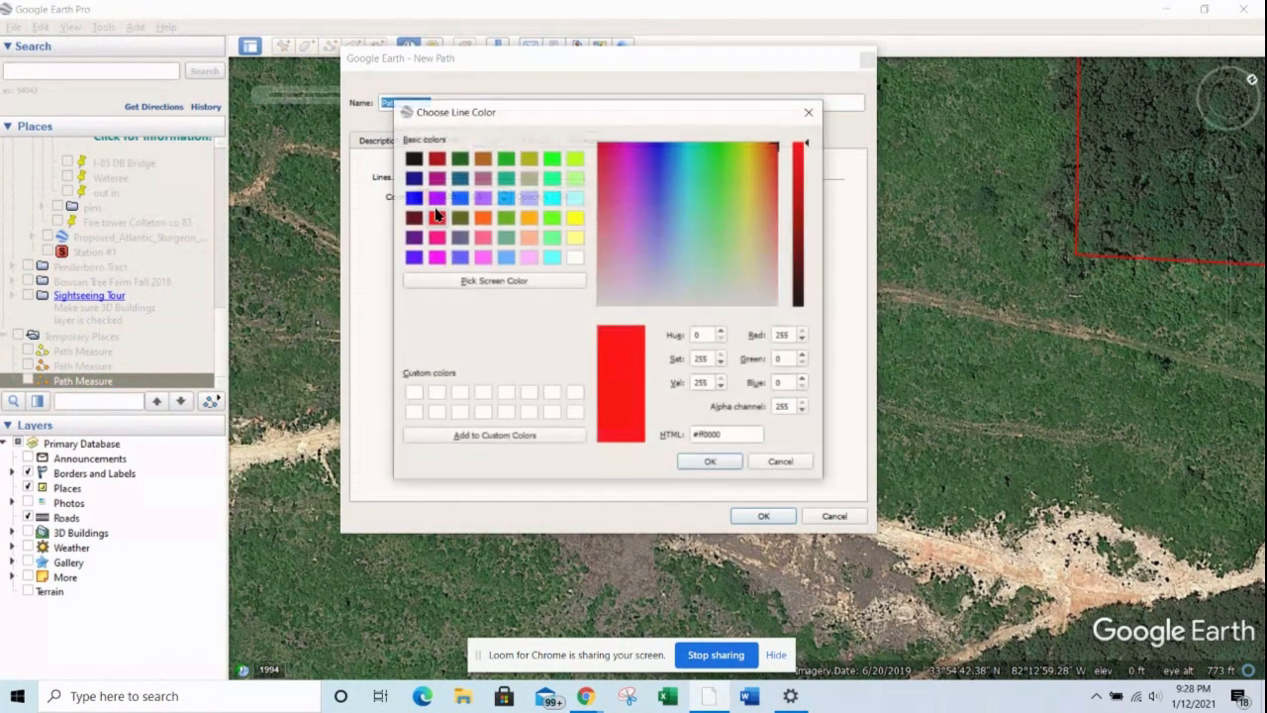
click(730, 464)
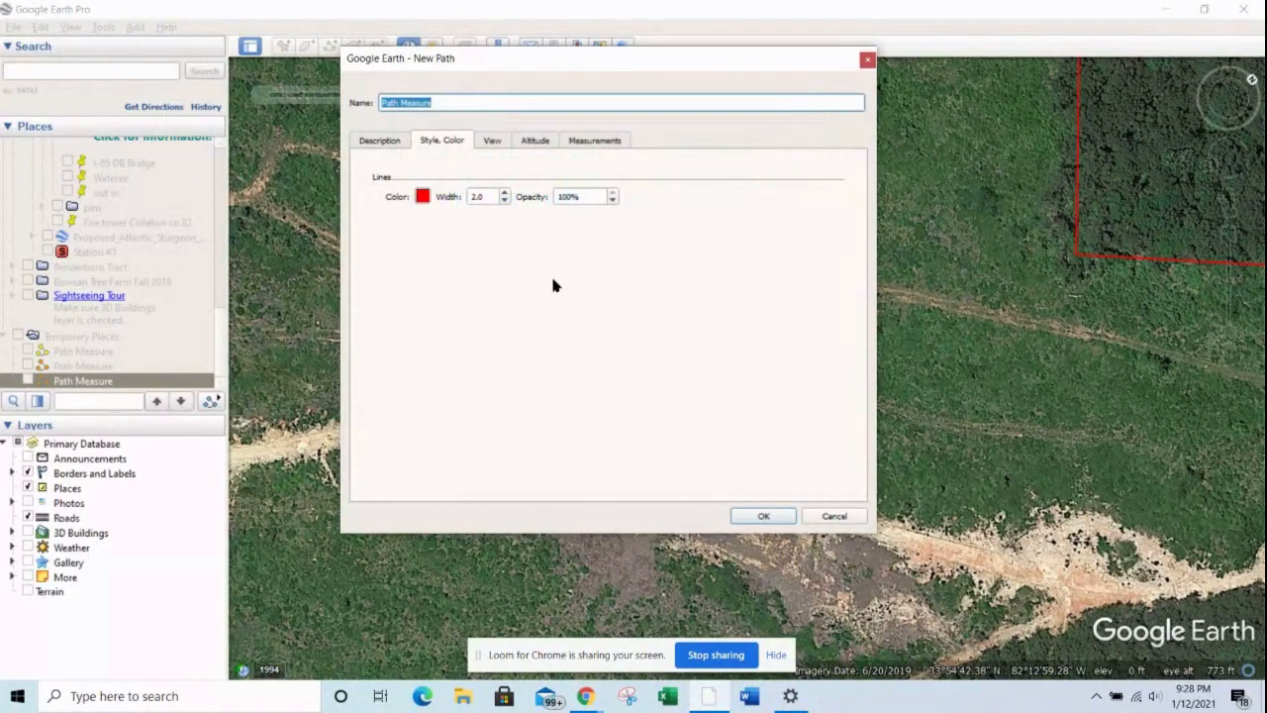
click(504, 194)
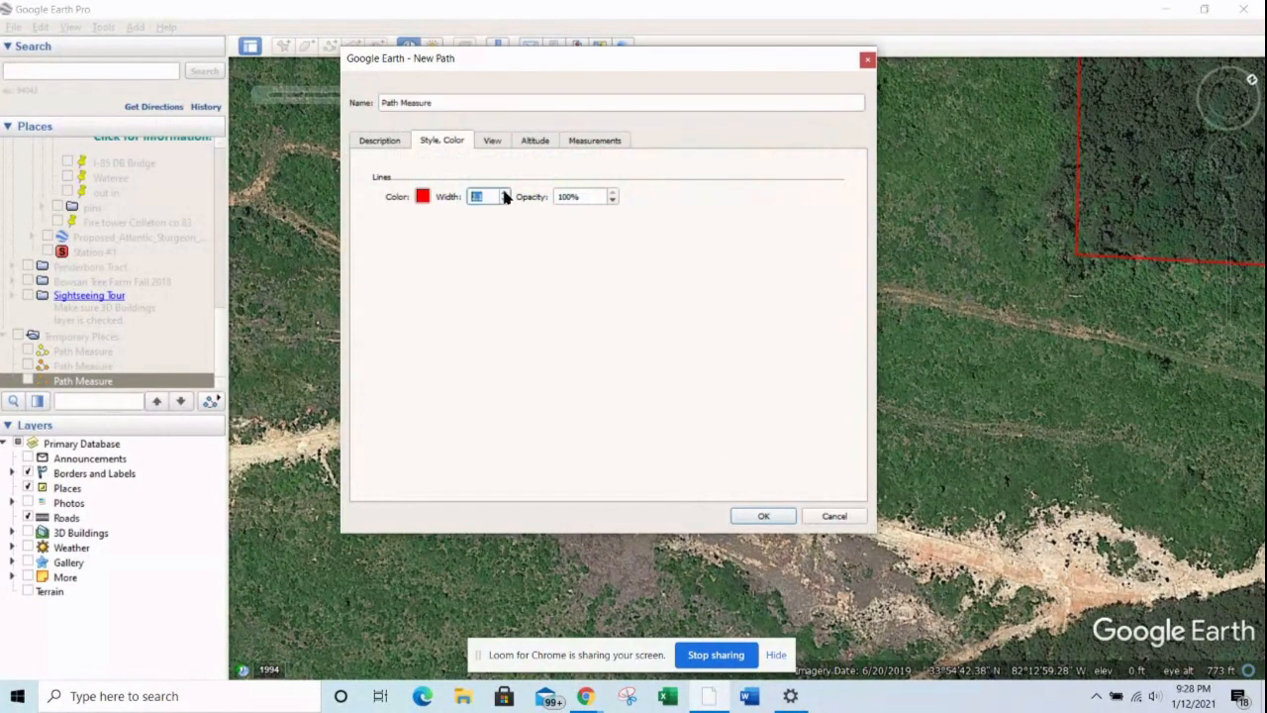
click(836, 518)
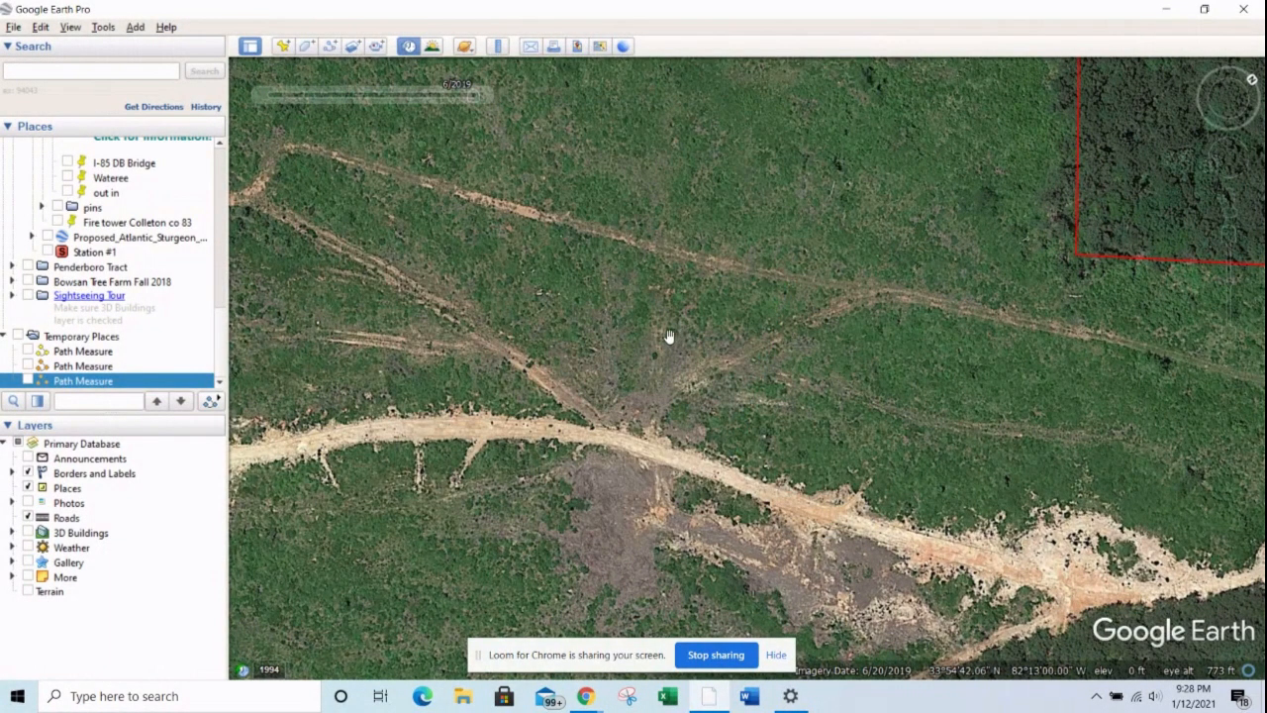
Step: Show the October 2016 historical imagery and view the wooded tract and its road within the property boundary
scroll(669, 337, up, 1)
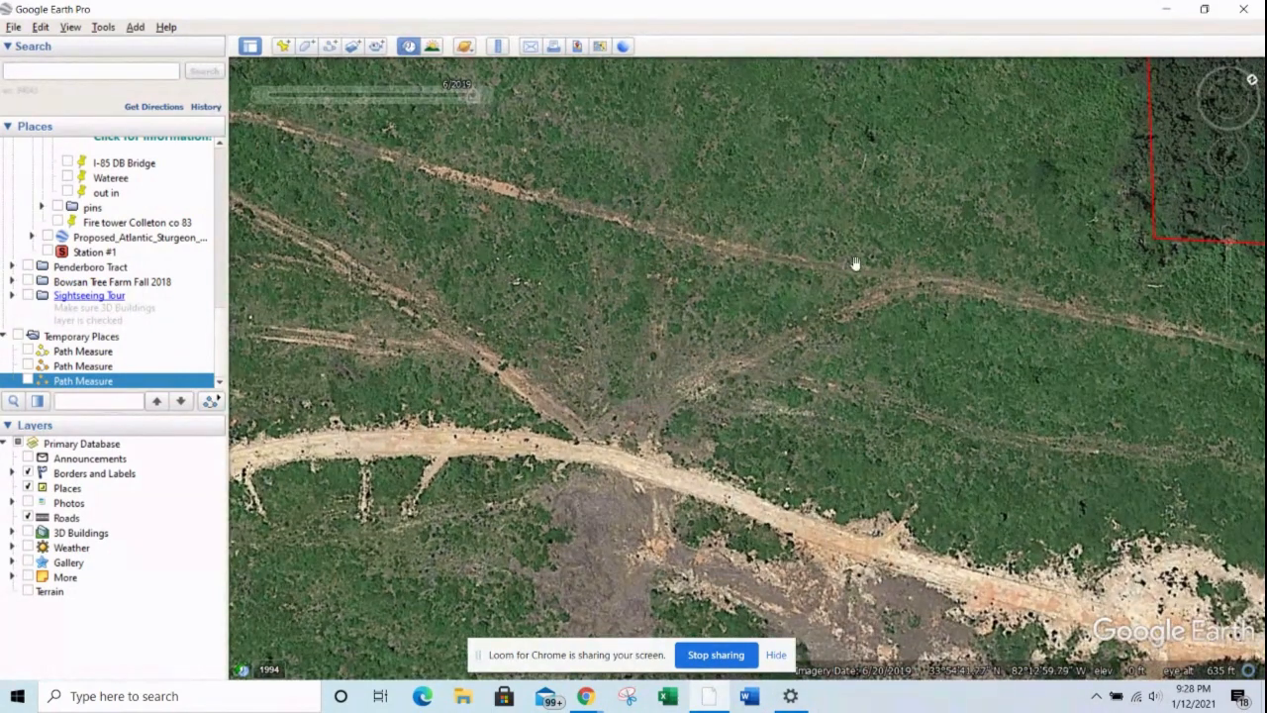
click(1227, 117)
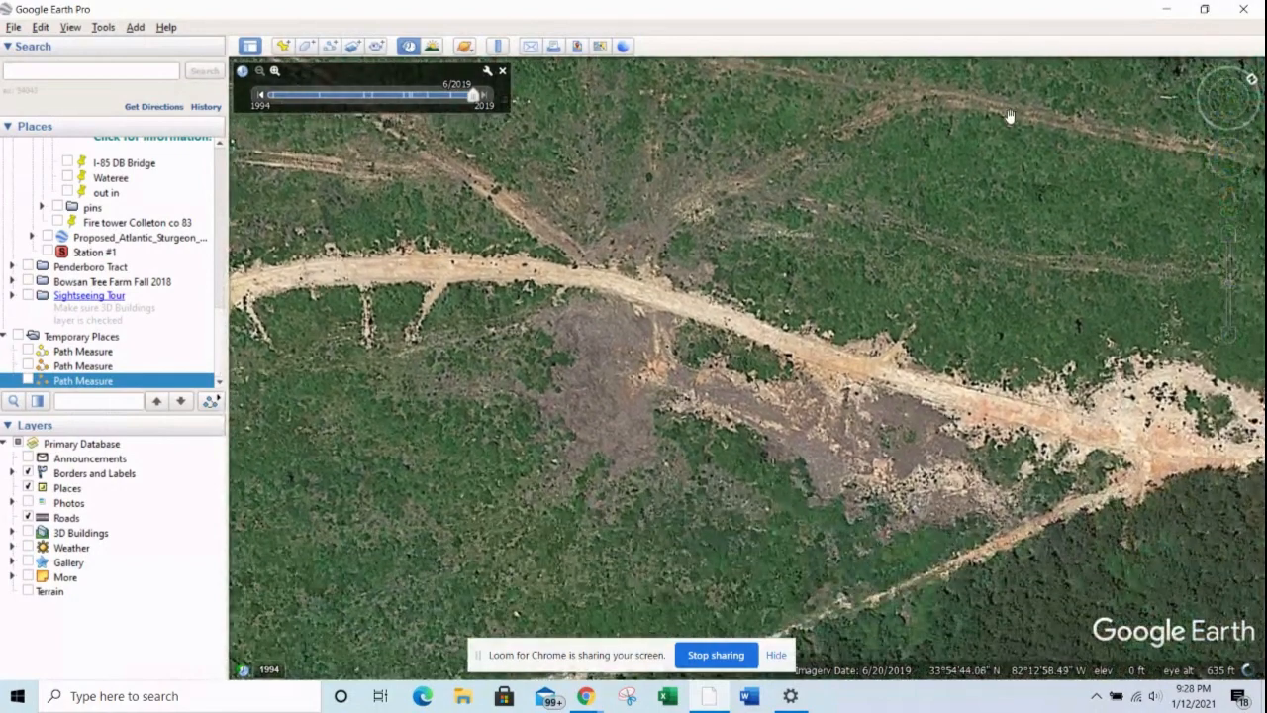
drag(1009, 116, 939, 371)
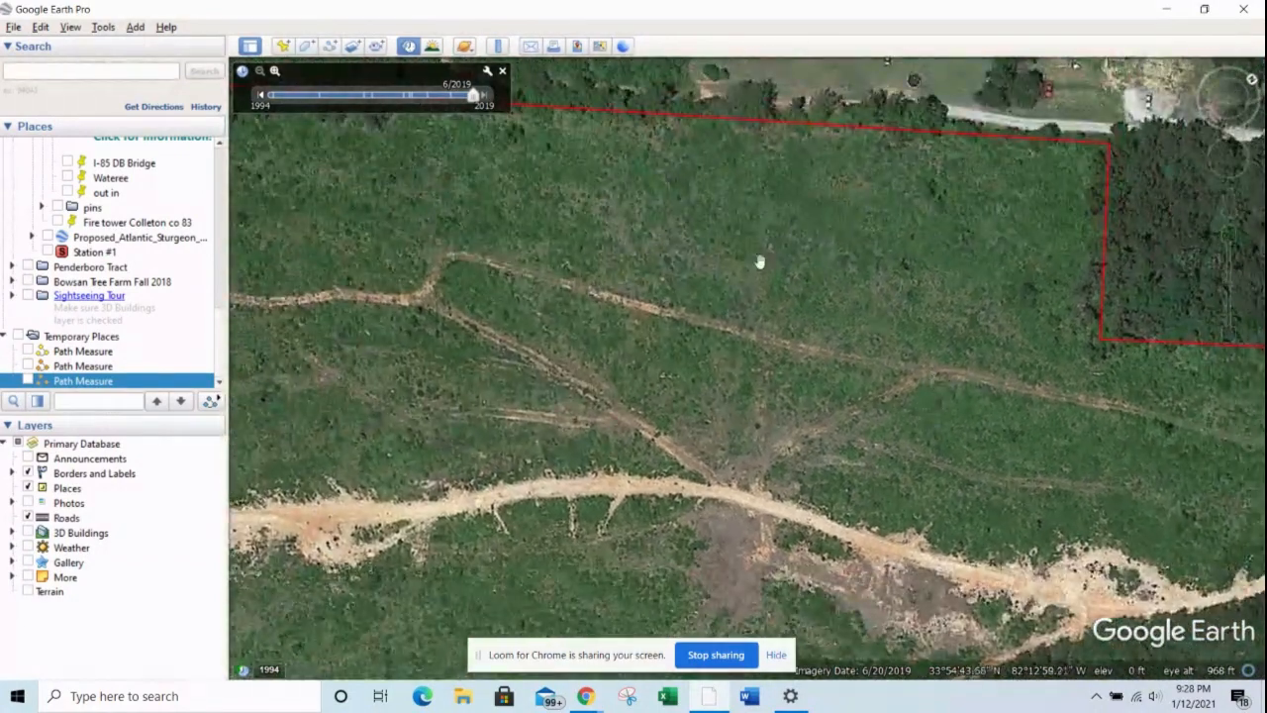
click(262, 96)
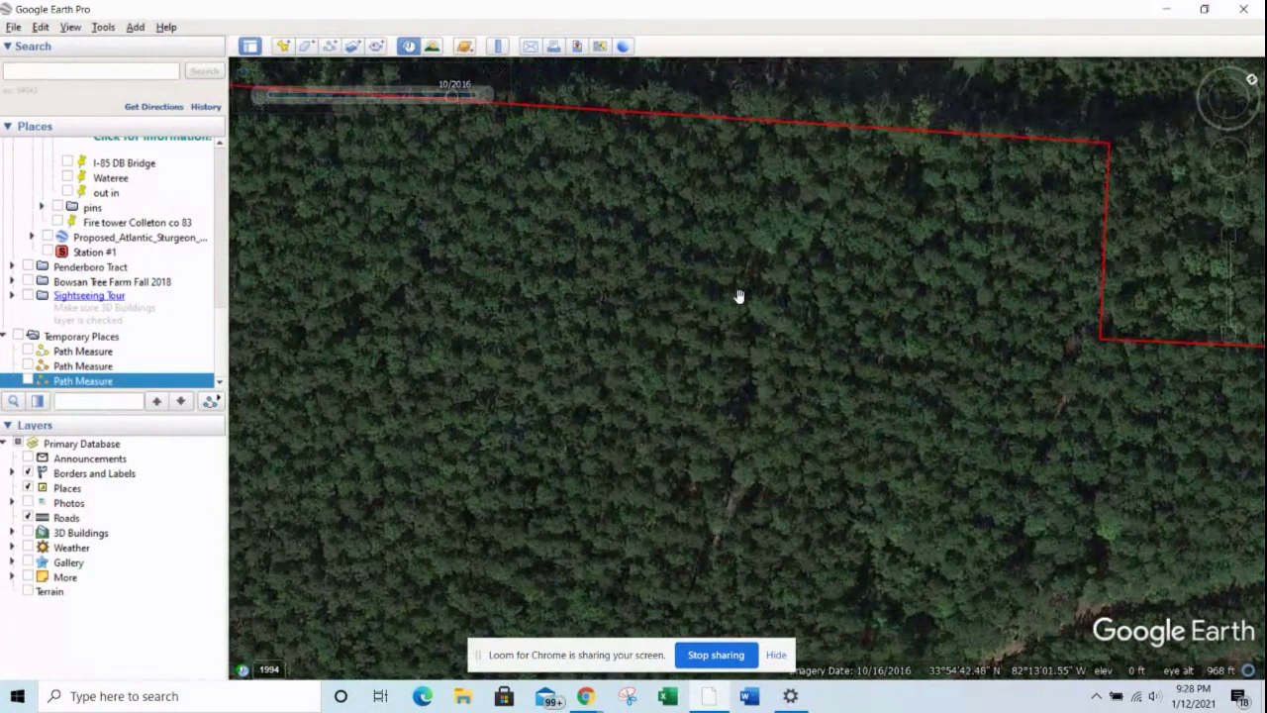
scroll(738, 296, down, 3)
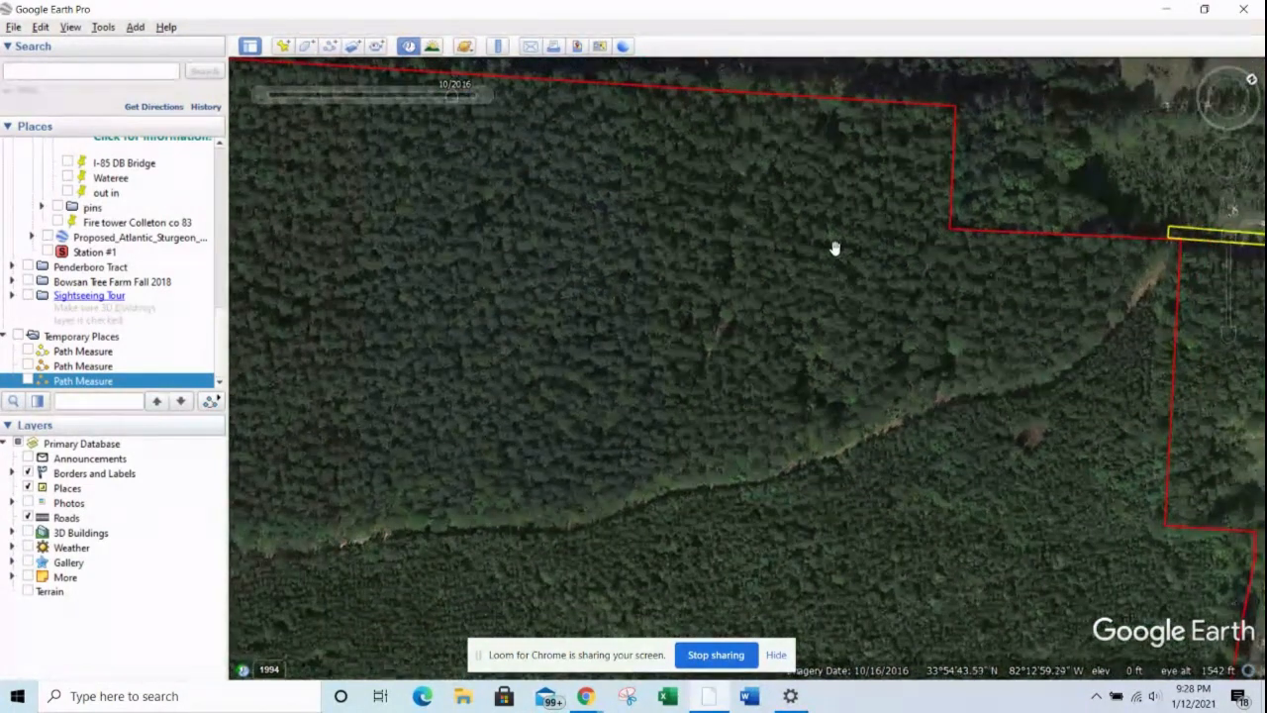
drag(834, 248, 852, 289)
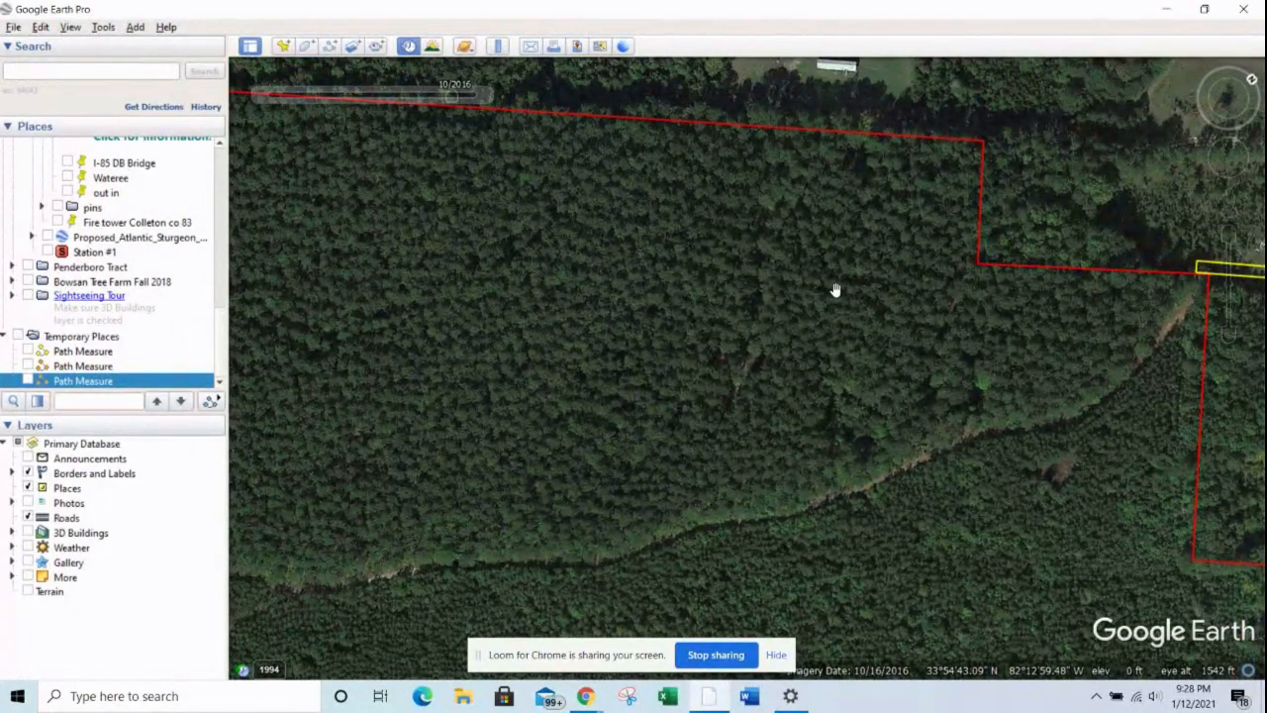
Step: Step the historical imagery of the tract back to 10/2006
click(261, 95)
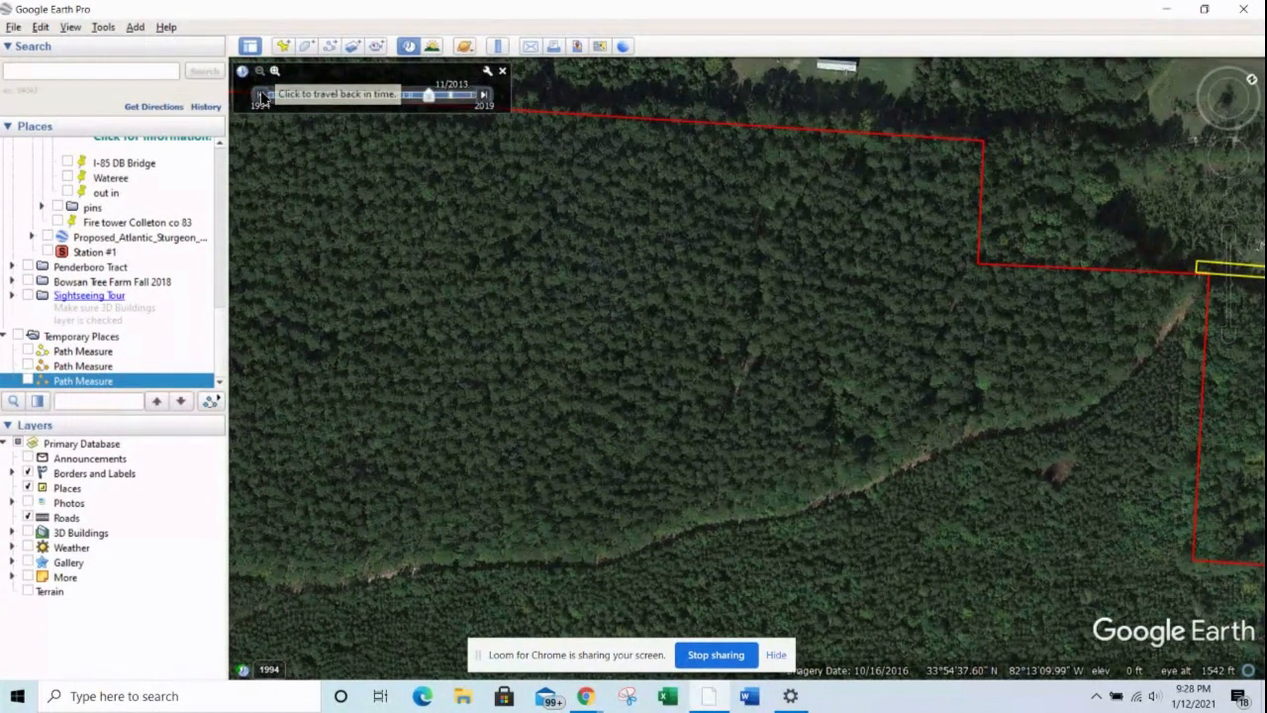
click(261, 95)
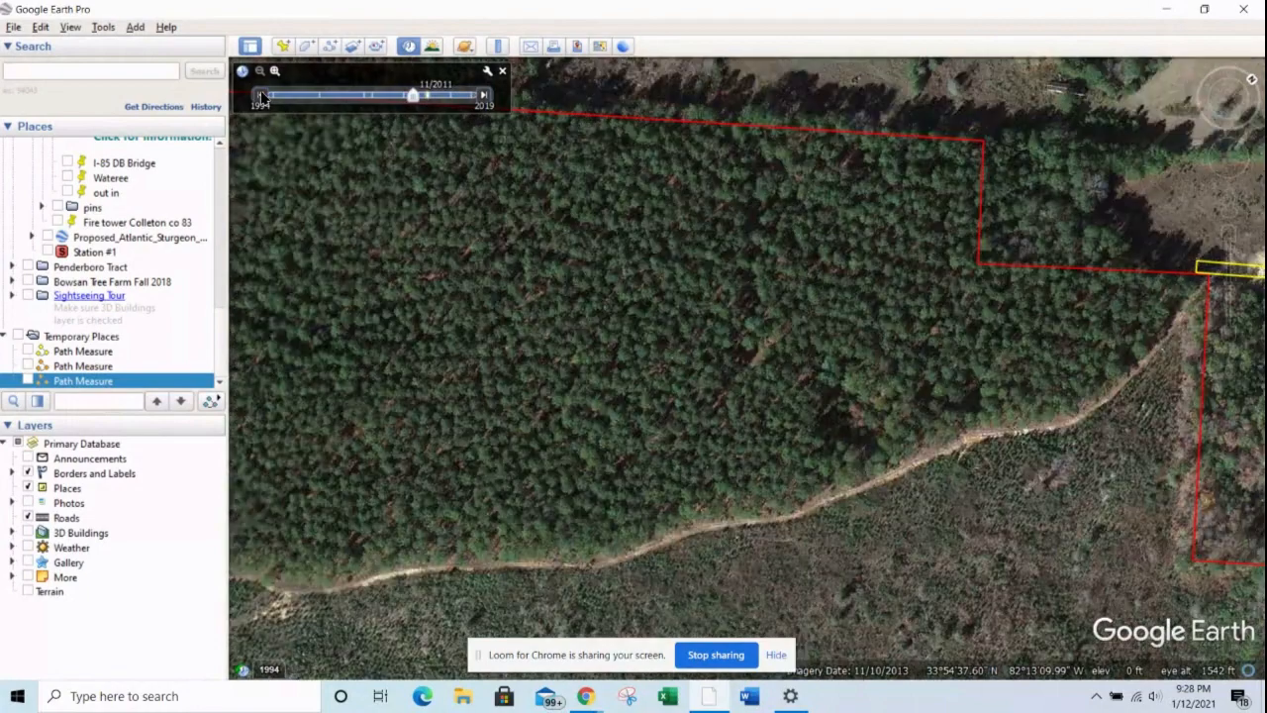
click(262, 95)
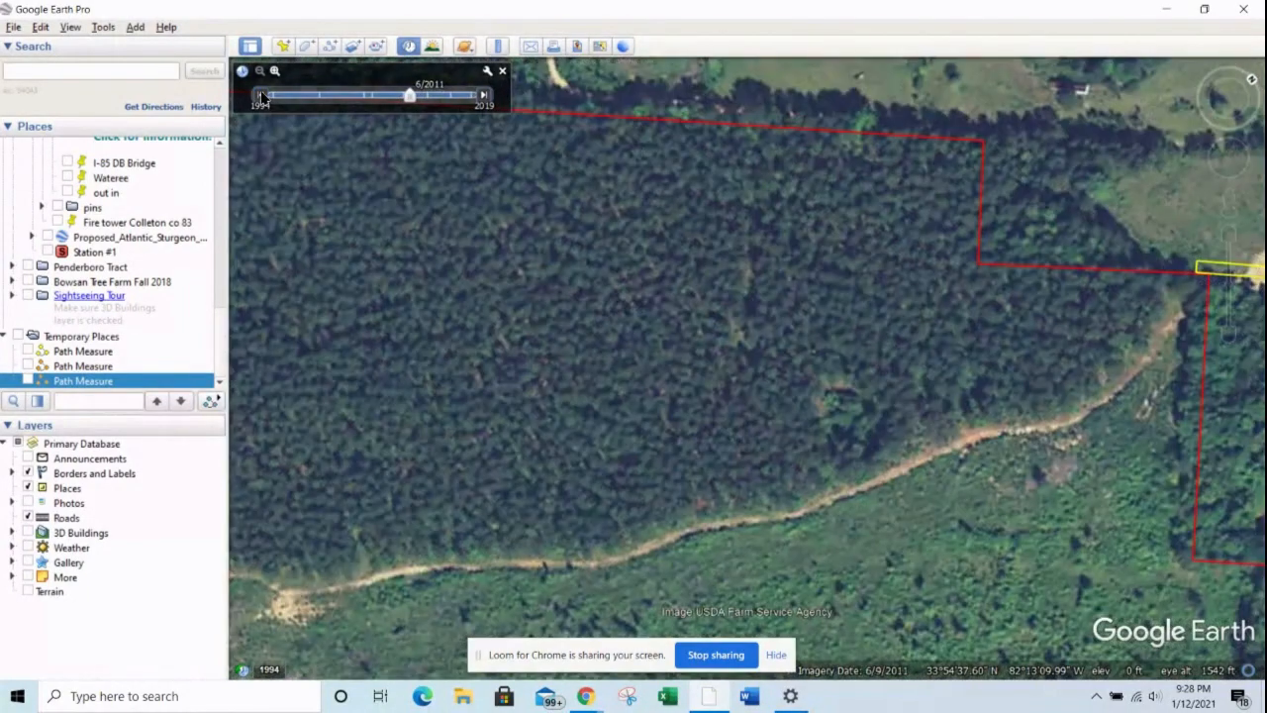
click(261, 95)
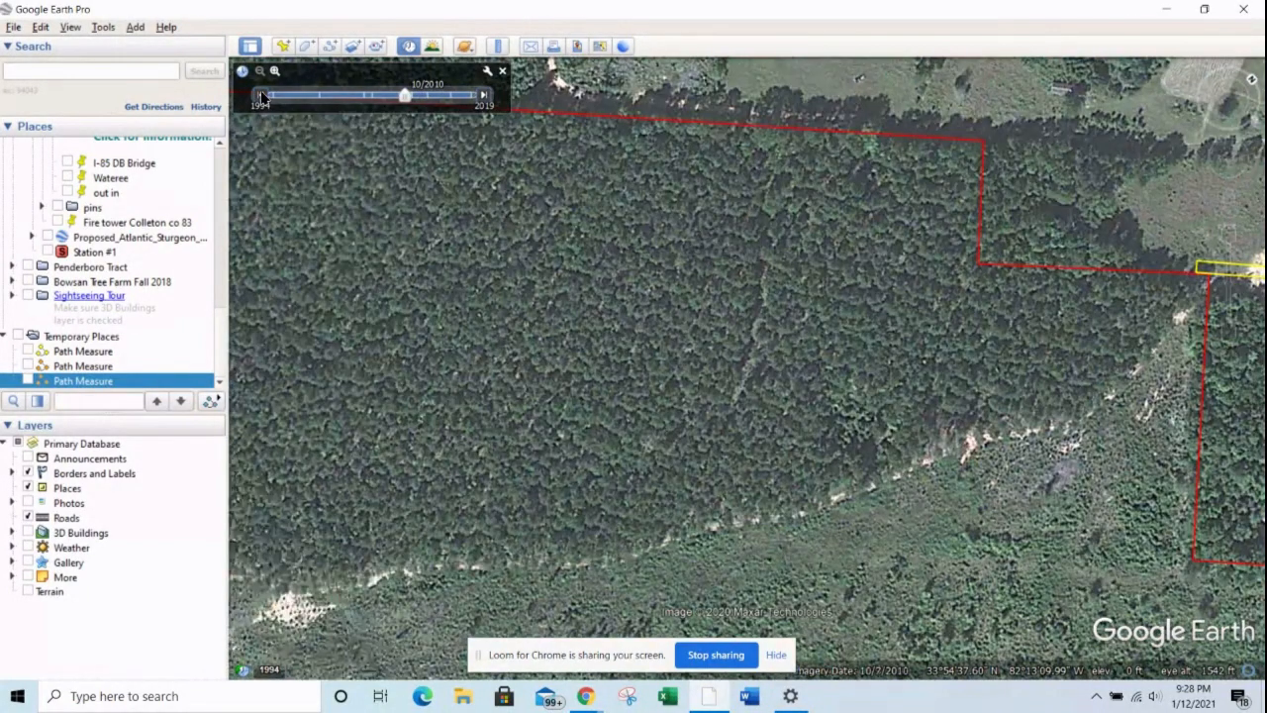
click(261, 95)
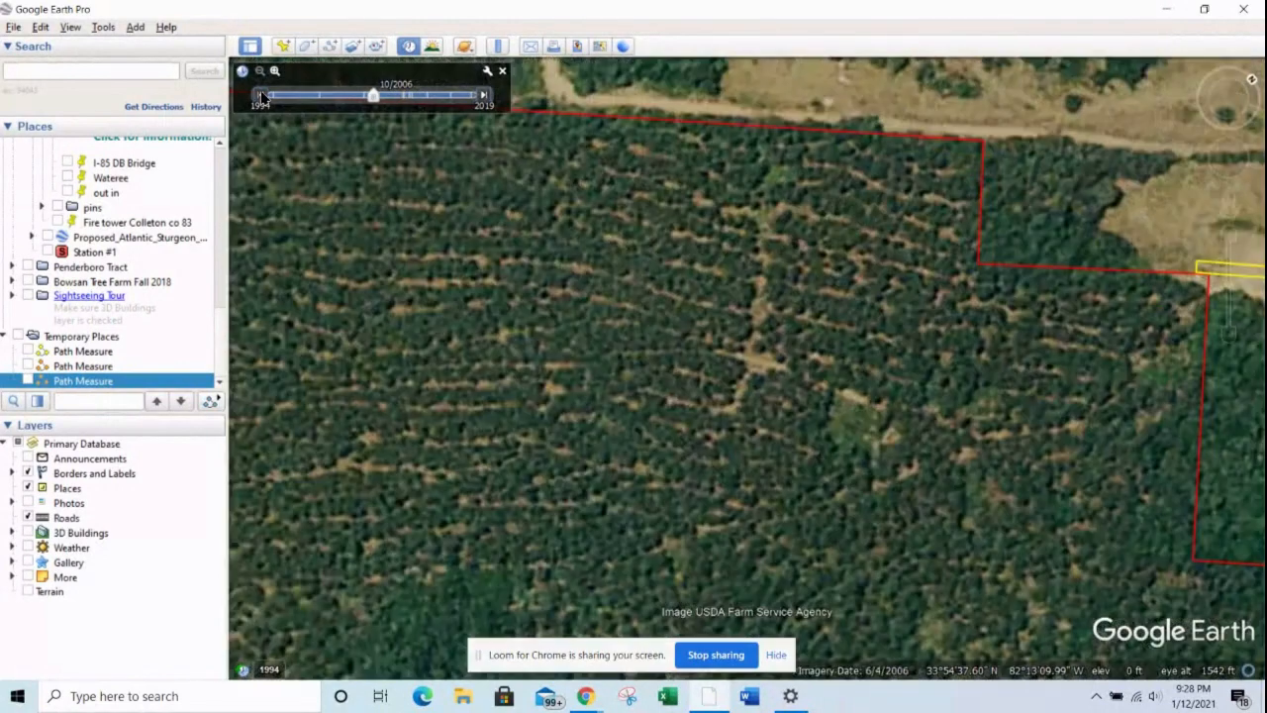
Step: Measure a straight path about 337 feet long down the old opening between the tree rows in the 10/2006 imagery
scroll(703, 332, down, 2)
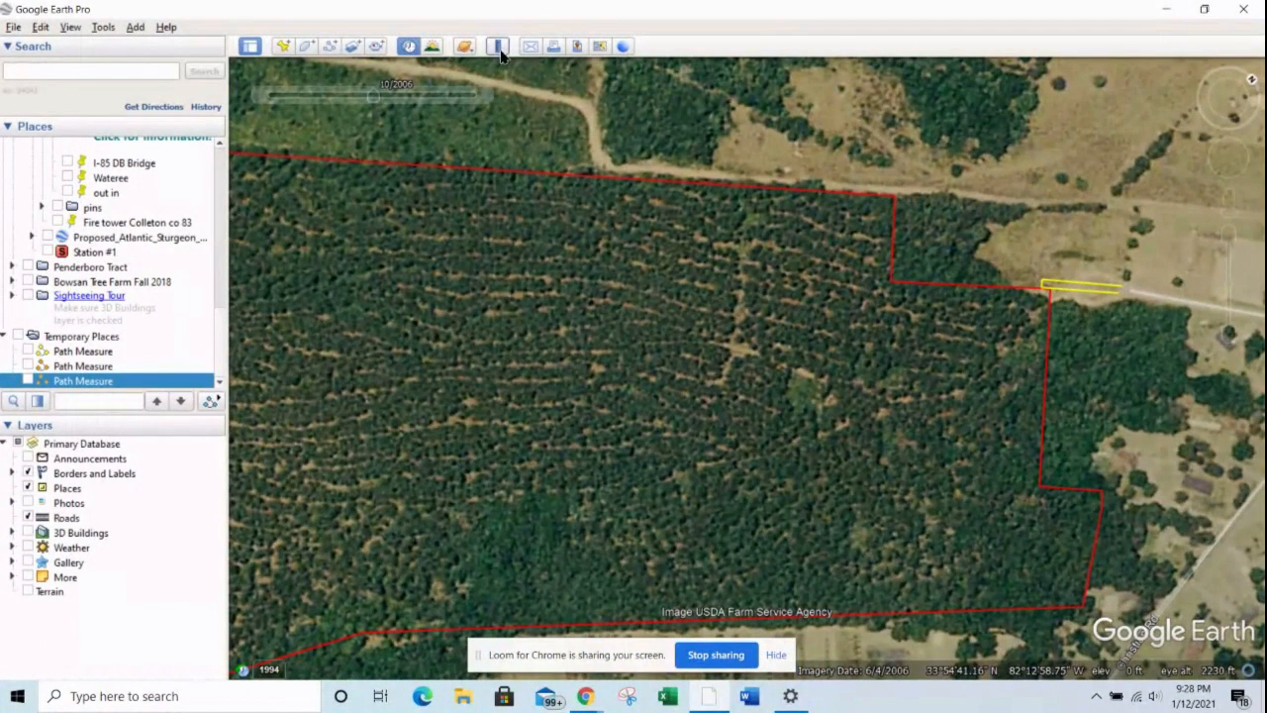
click(497, 46)
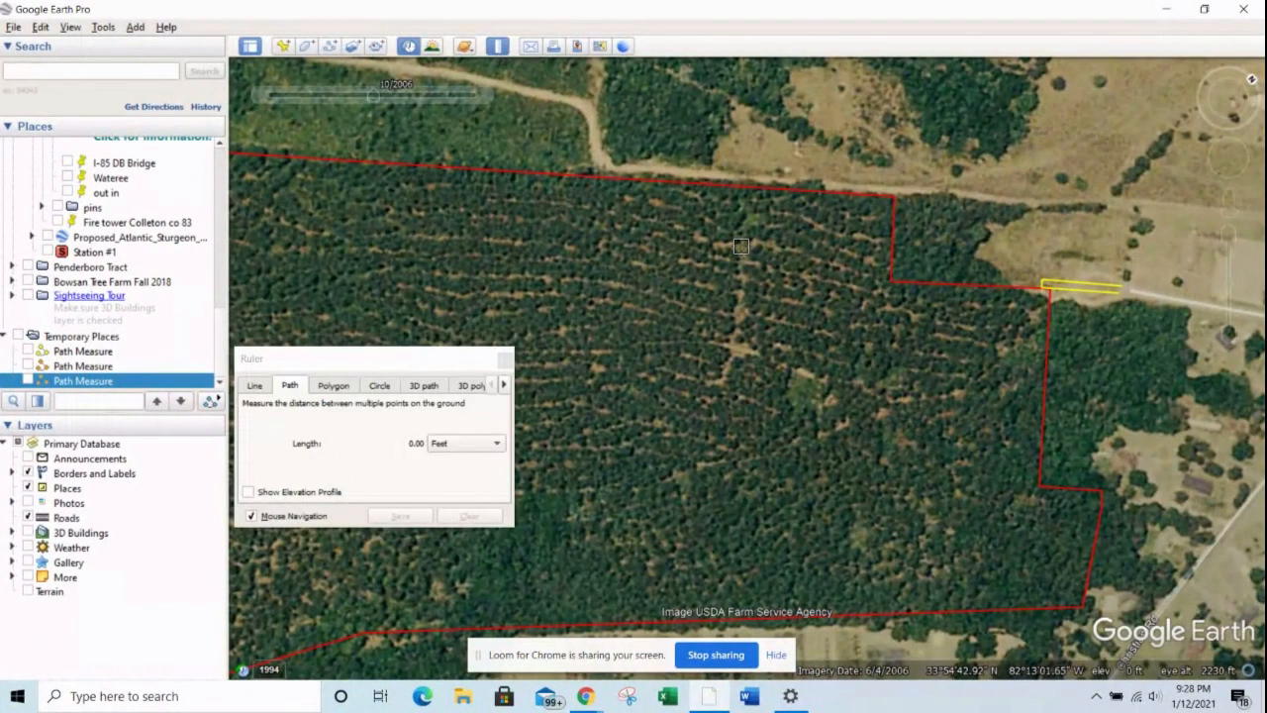
click(742, 240)
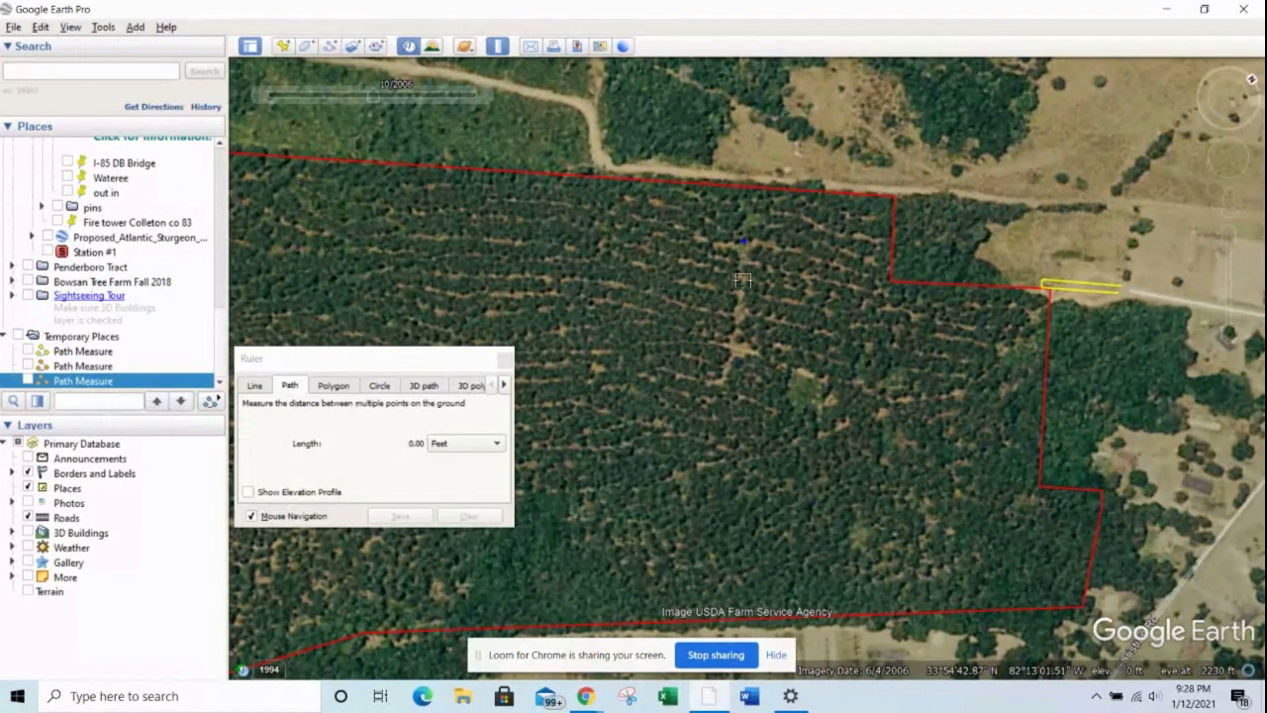
click(724, 376)
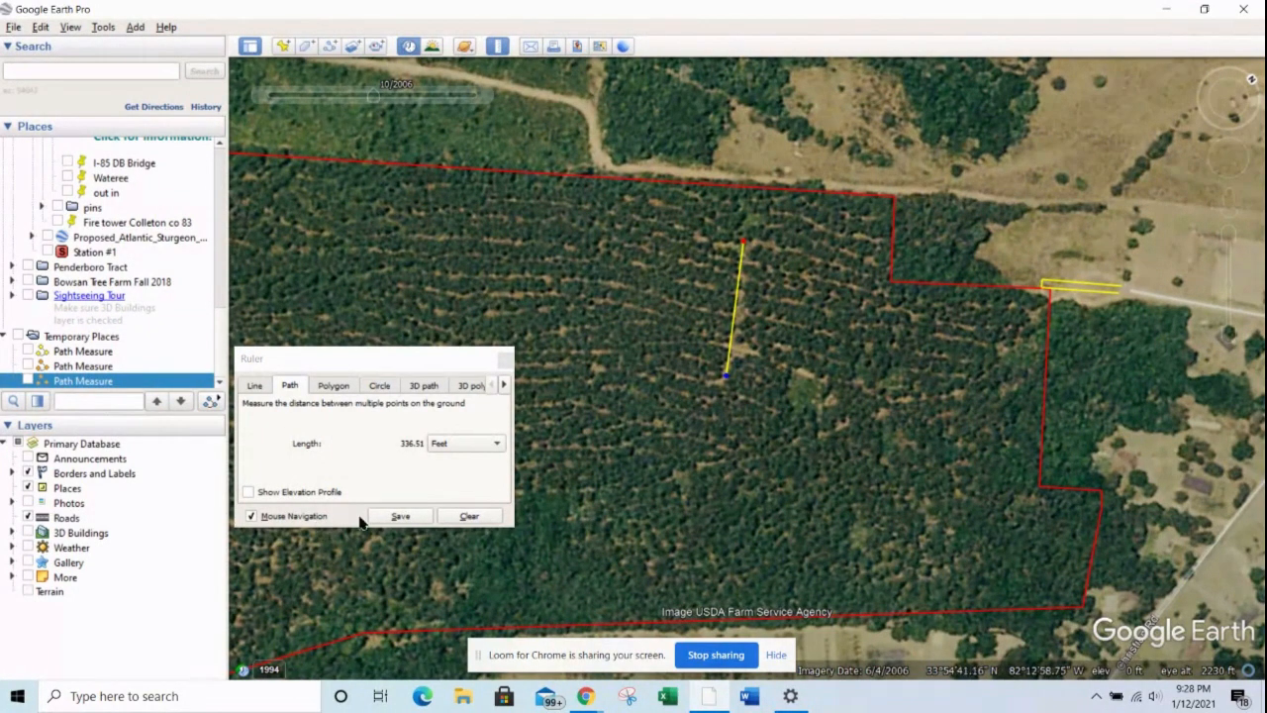
Step: Save the measured path with an orange line color (#ffaa00) and a line width of 5
click(417, 519)
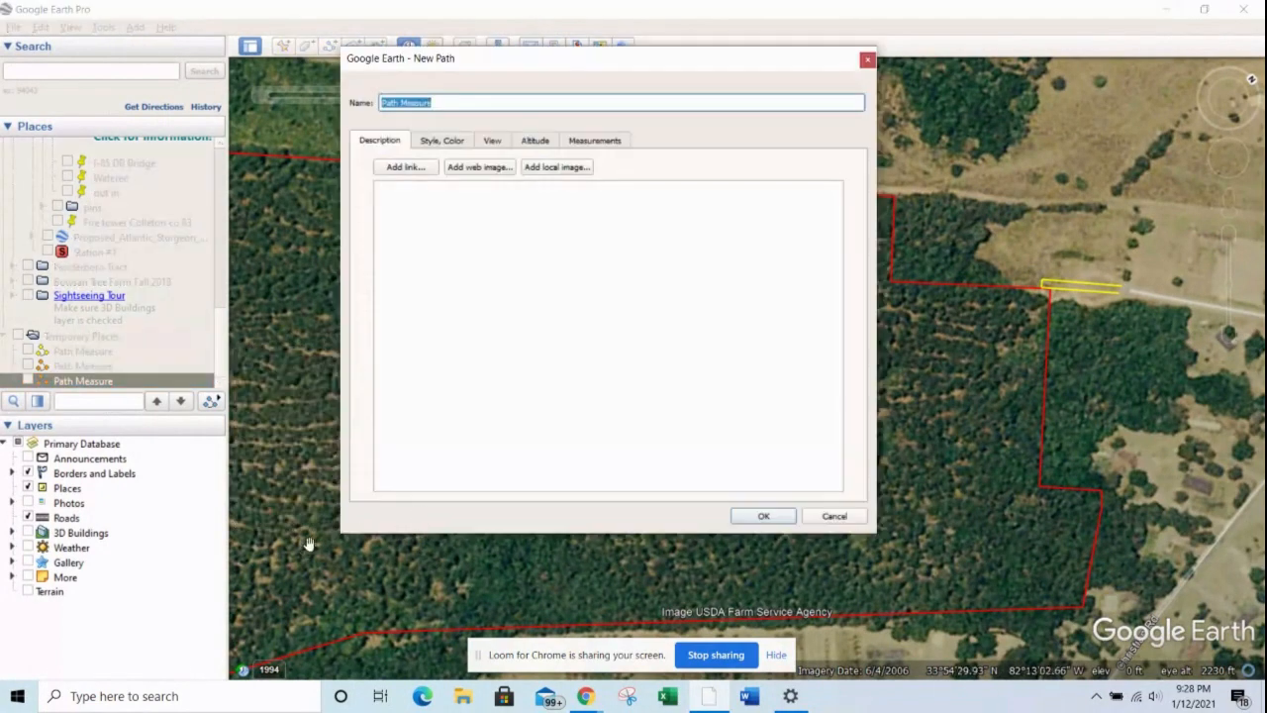
click(432, 145)
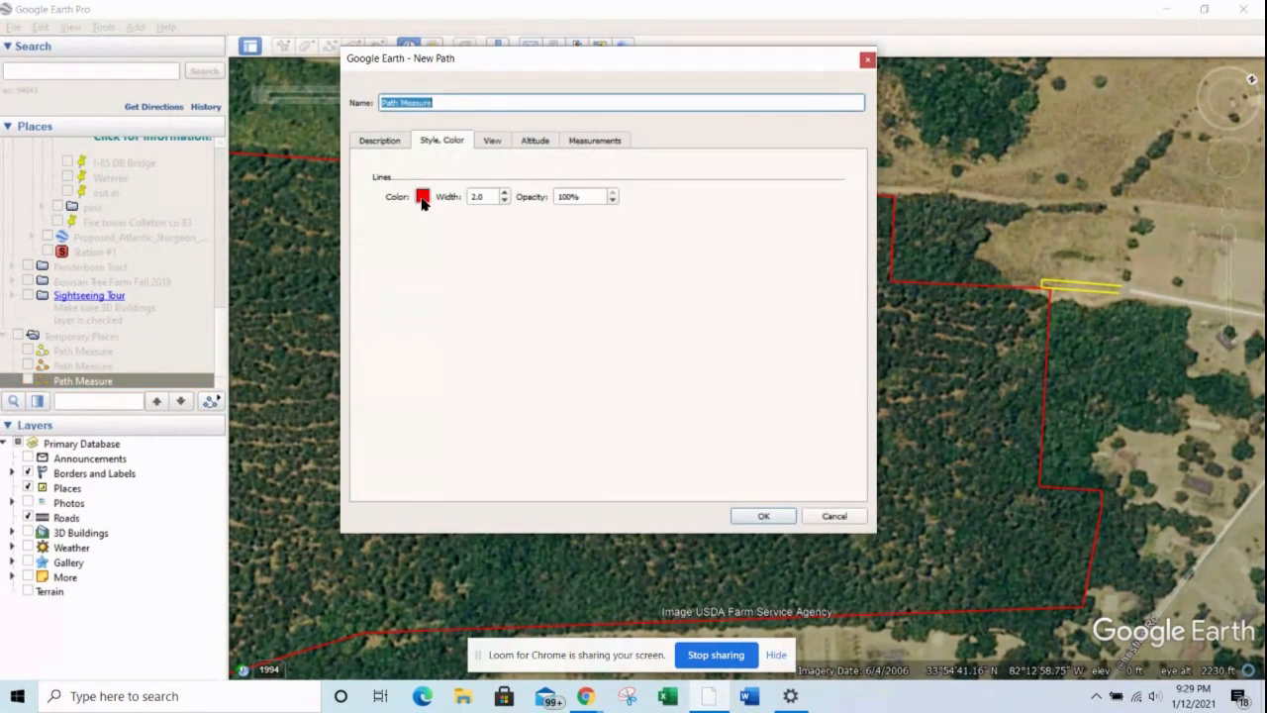
click(423, 197)
click(531, 219)
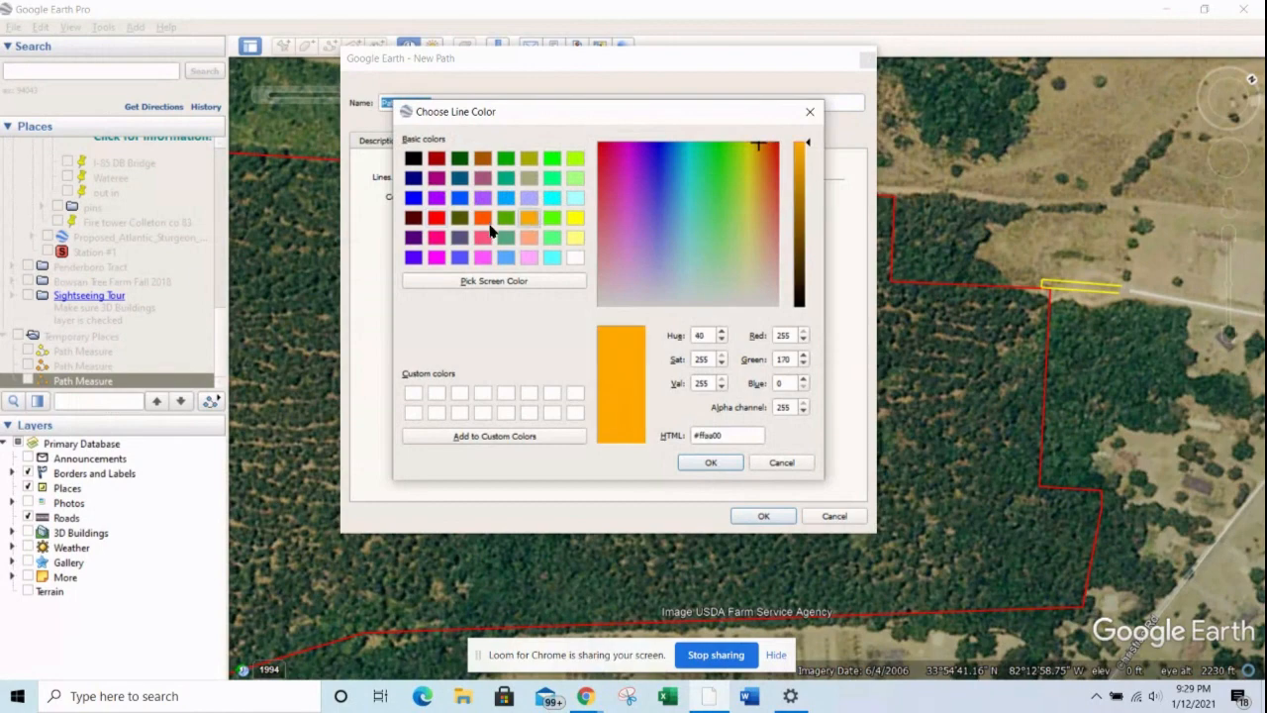
click(712, 464)
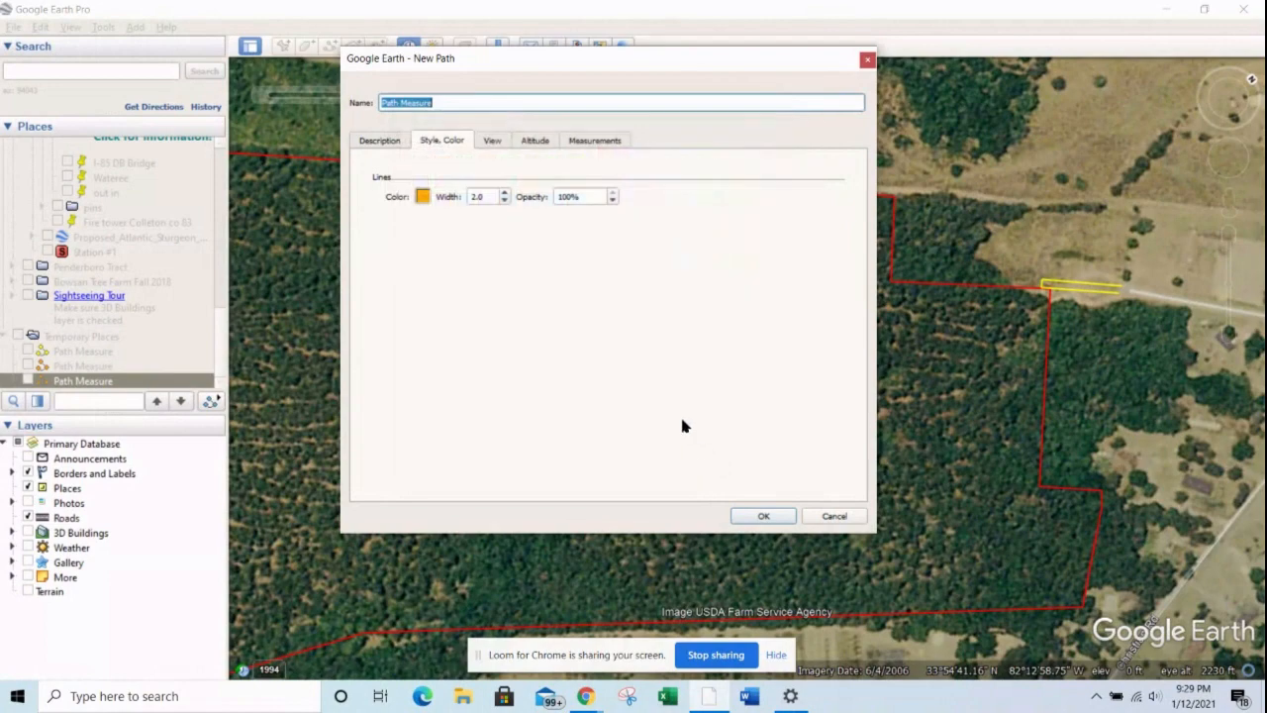
click(488, 196)
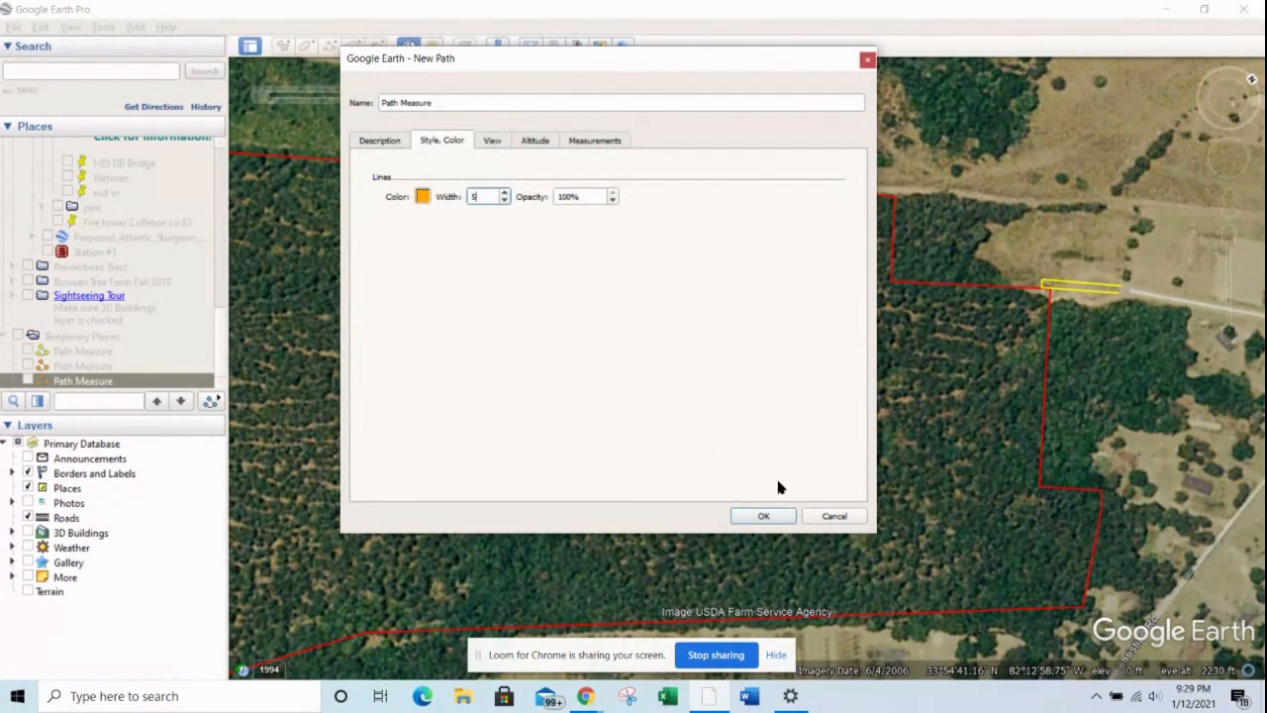
key(BackSpace)
click(772, 517)
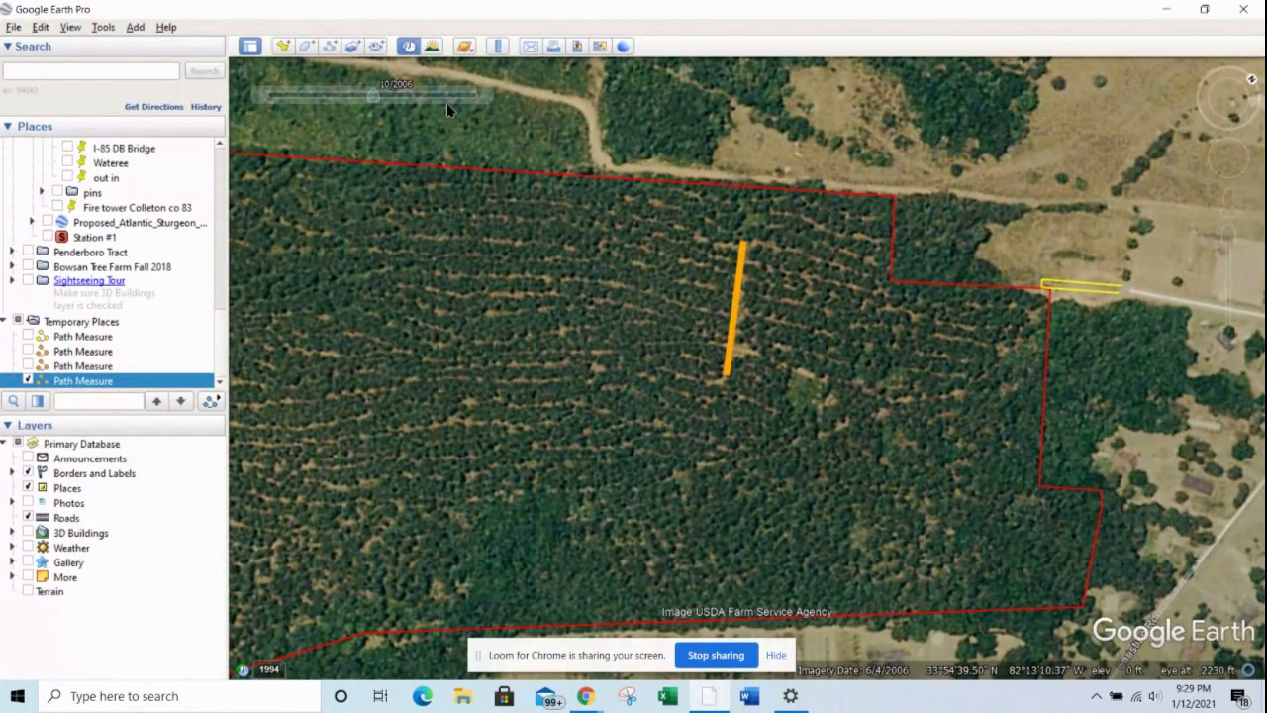
Step: Advance the historical imagery to 6/2019 and view the orange path against the cleared tract
click(482, 96)
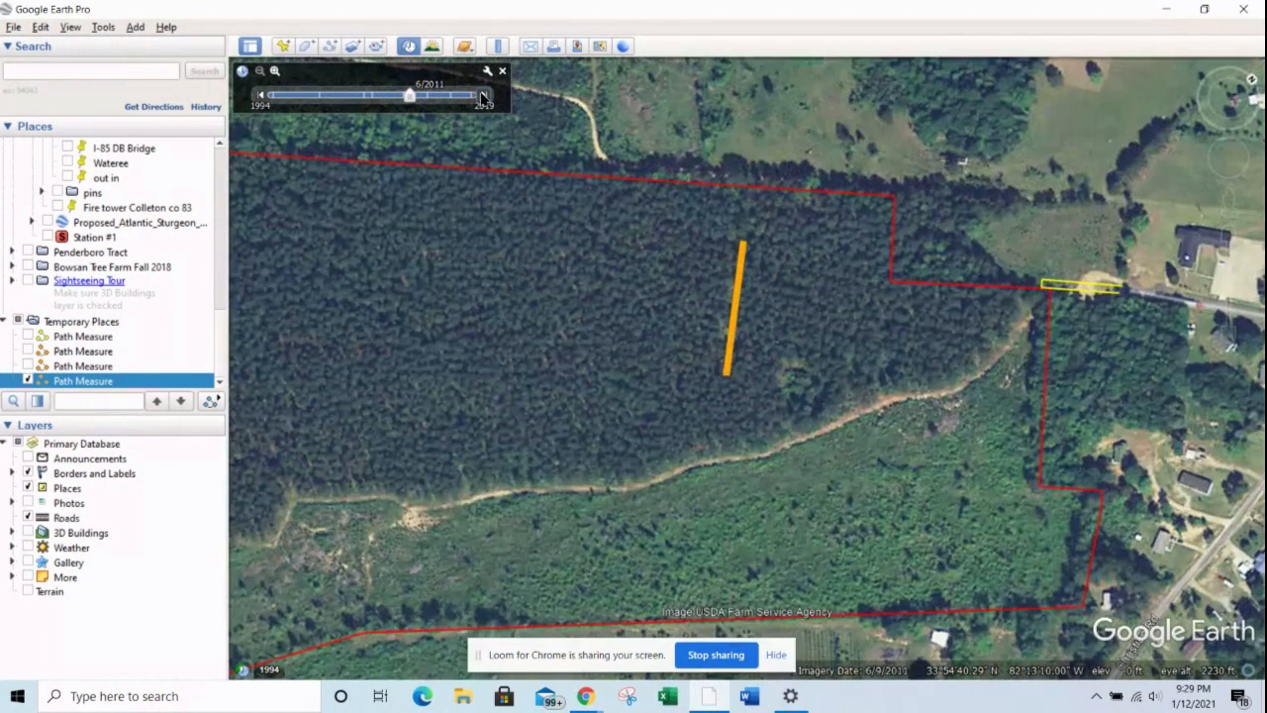
click(482, 96)
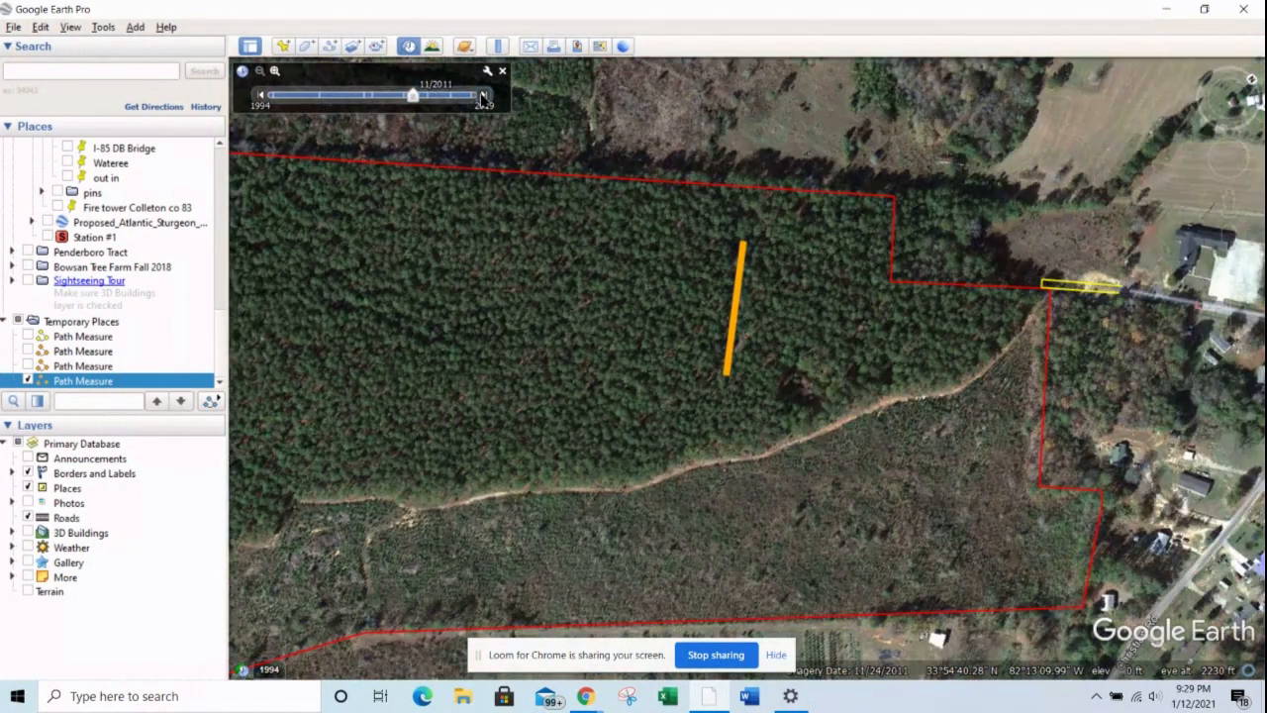
click(482, 96)
click(482, 96)
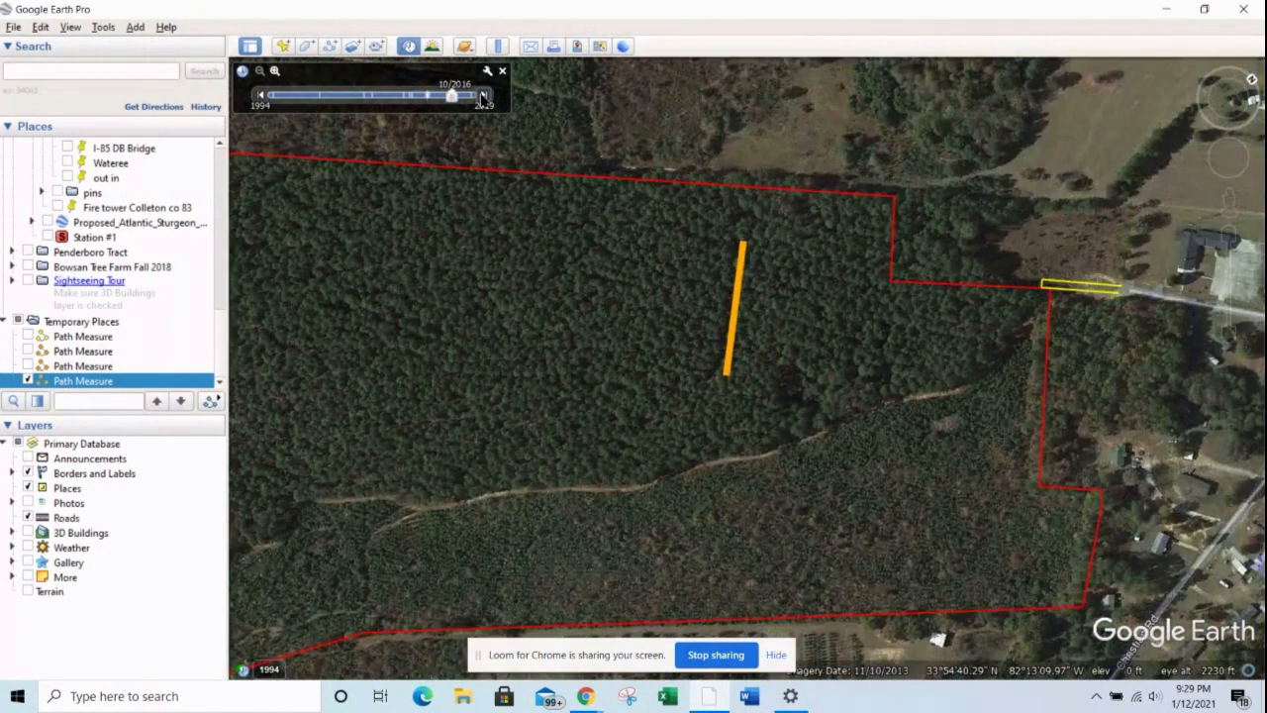
click(482, 96)
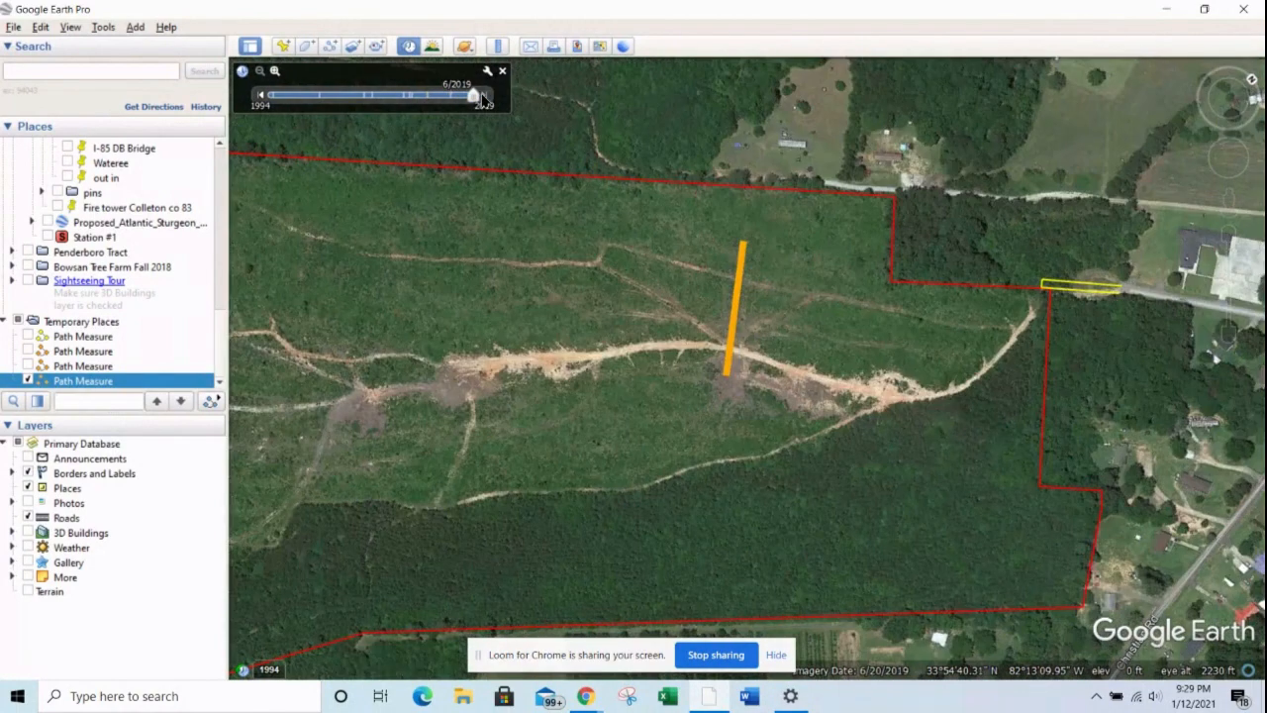
scroll(733, 295, up, 3)
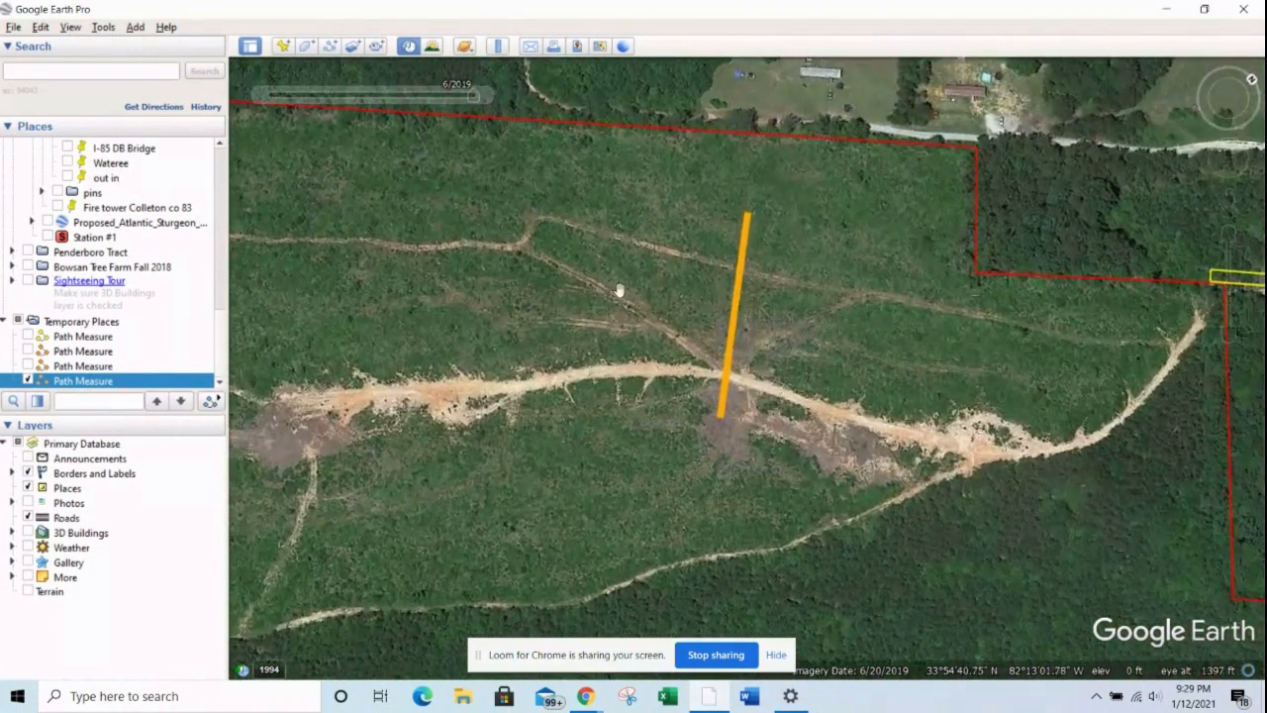
click(1227, 117)
drag(997, 204, 973, 383)
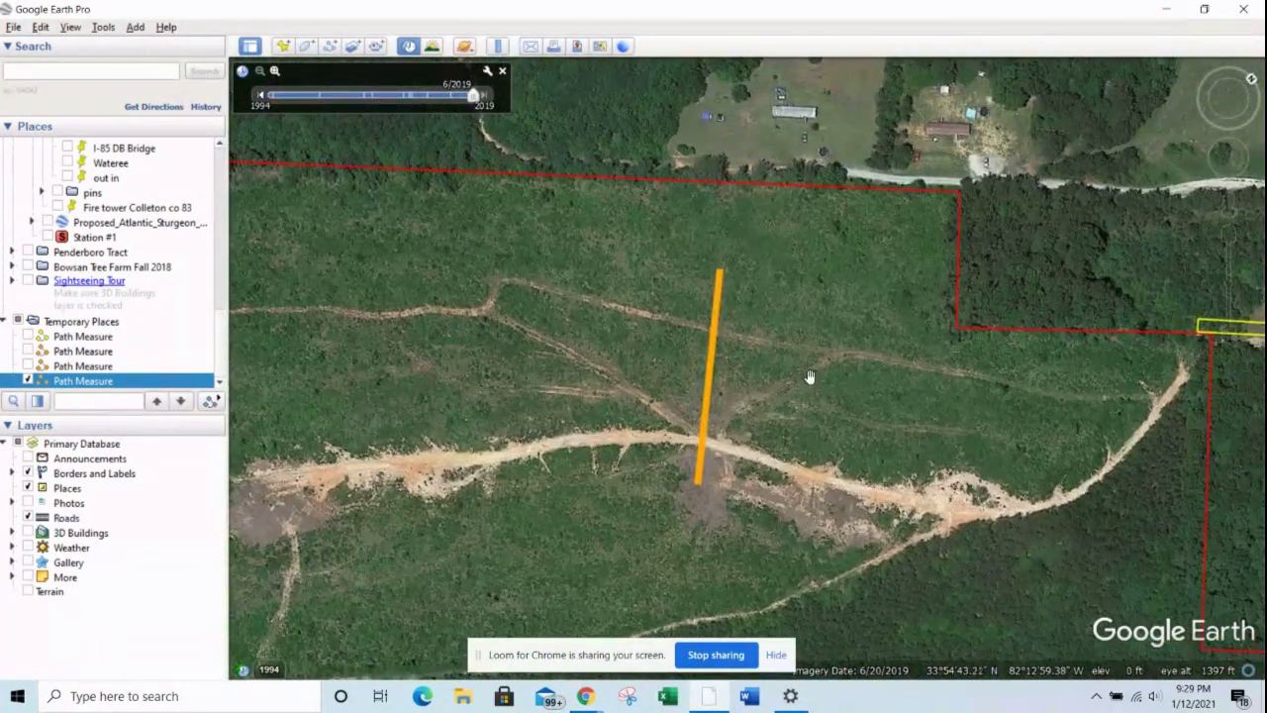
click(1228, 118)
Step: Compare the orange path on the 11/2013 and 10/2016 imagery with 6/2019, and examine the trails around it
click(260, 95)
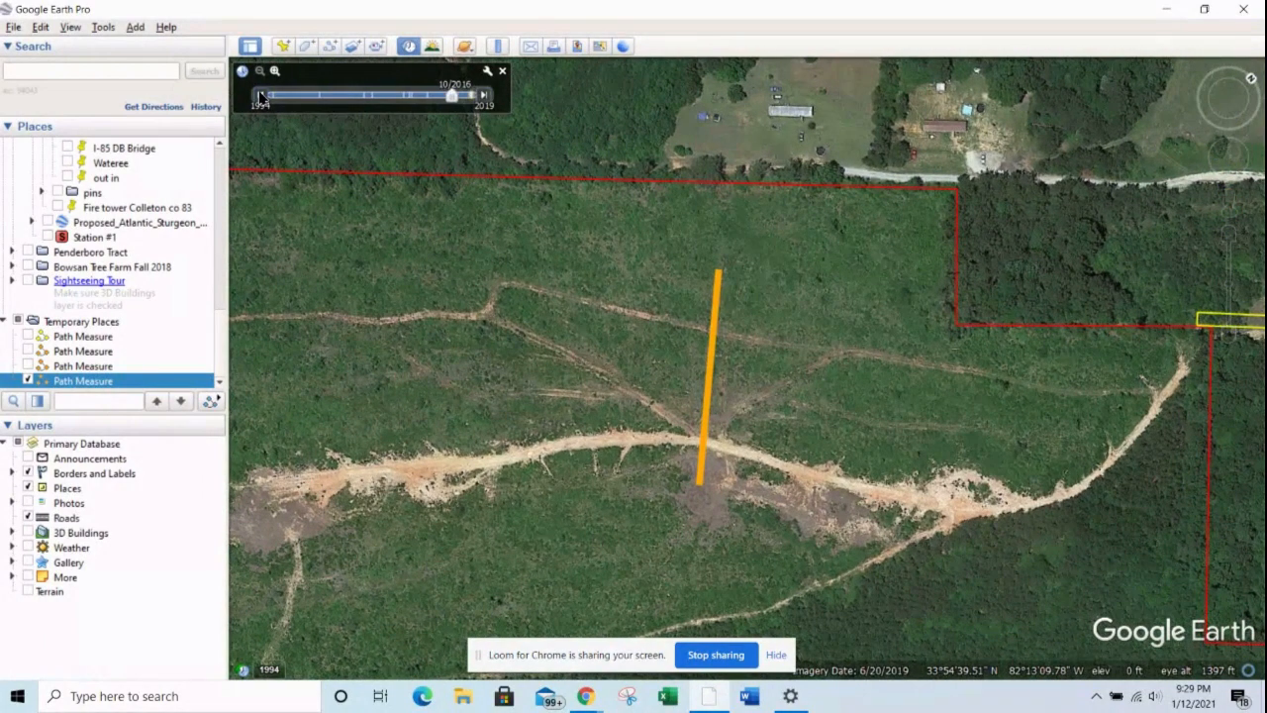
click(260, 95)
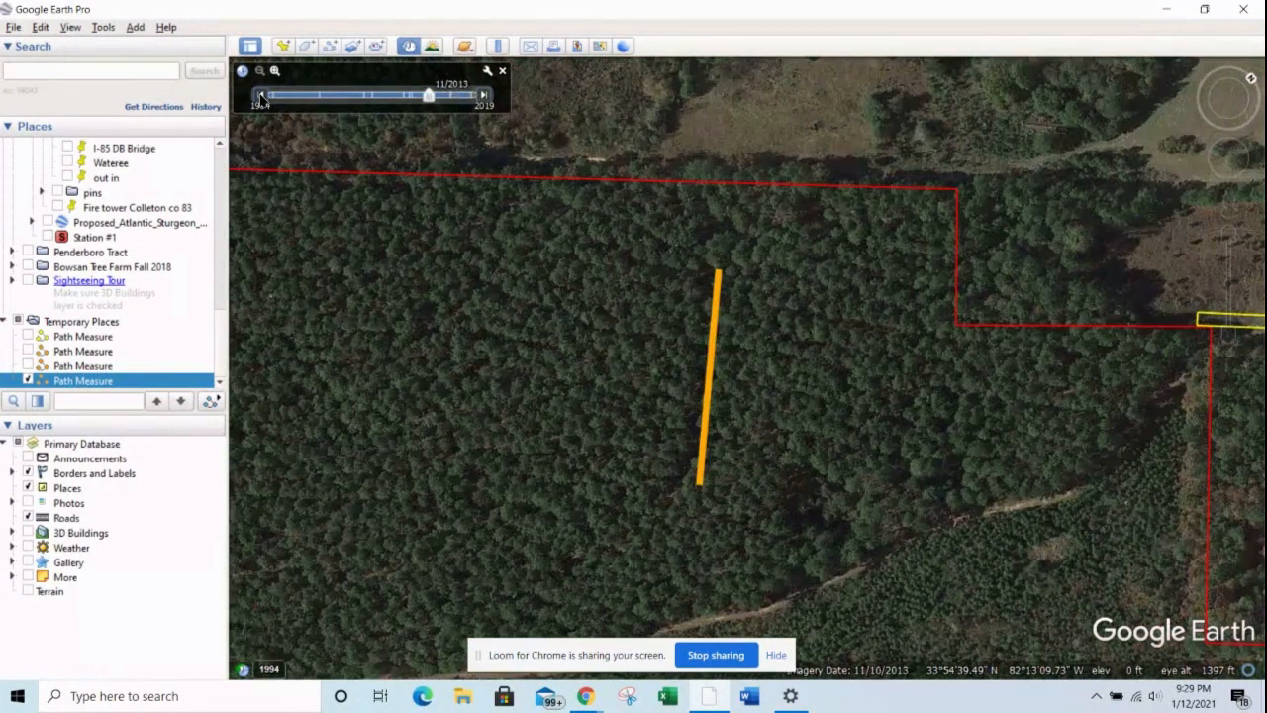
click(485, 96)
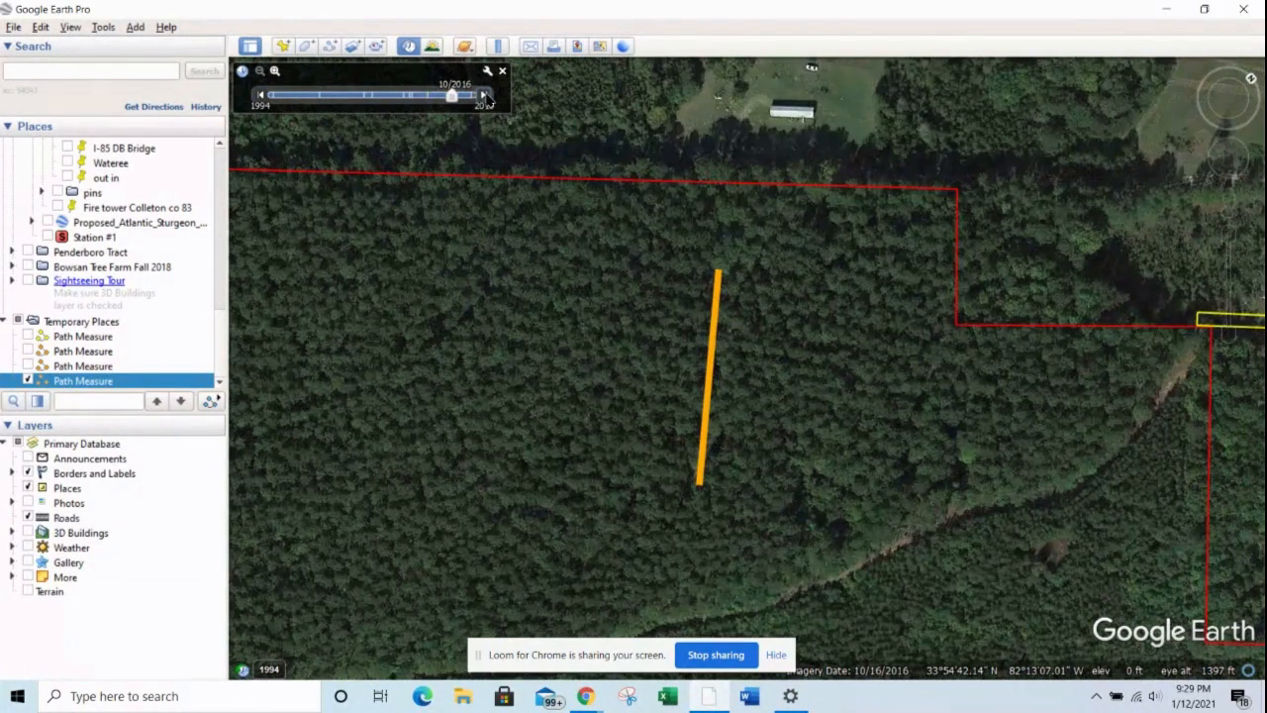
click(265, 94)
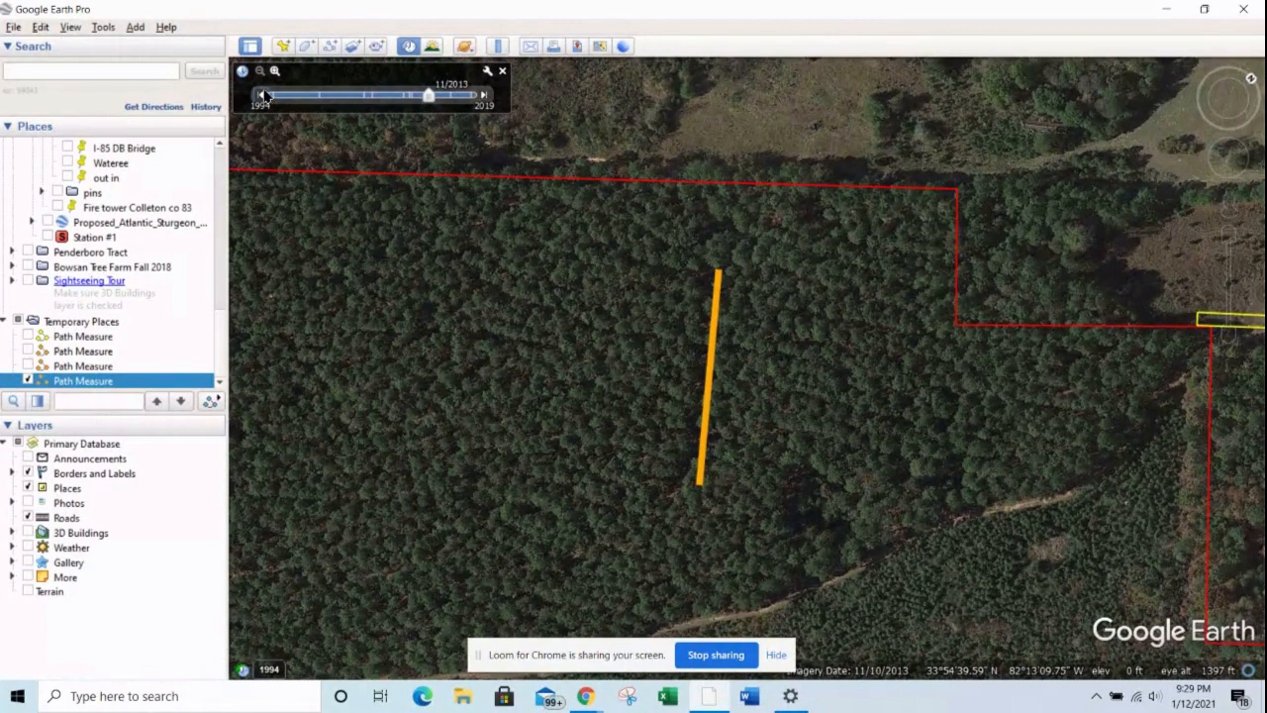
click(486, 95)
click(487, 95)
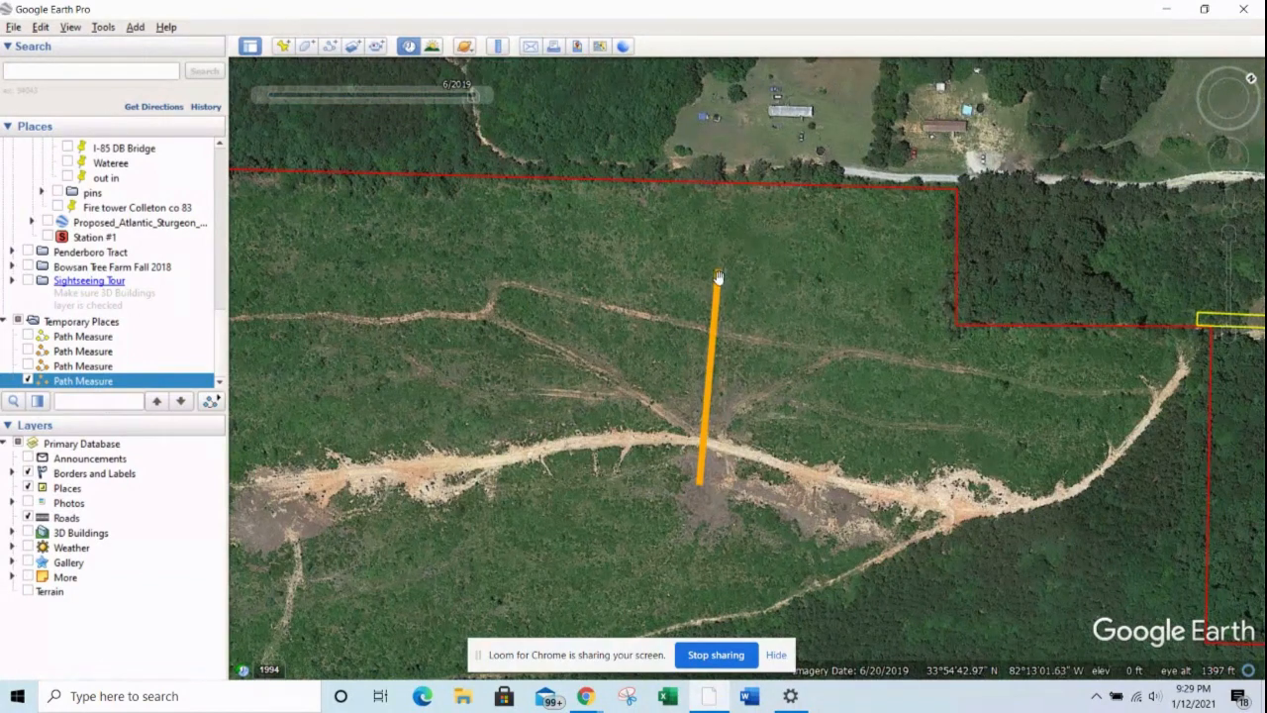
drag(719, 275, 718, 245)
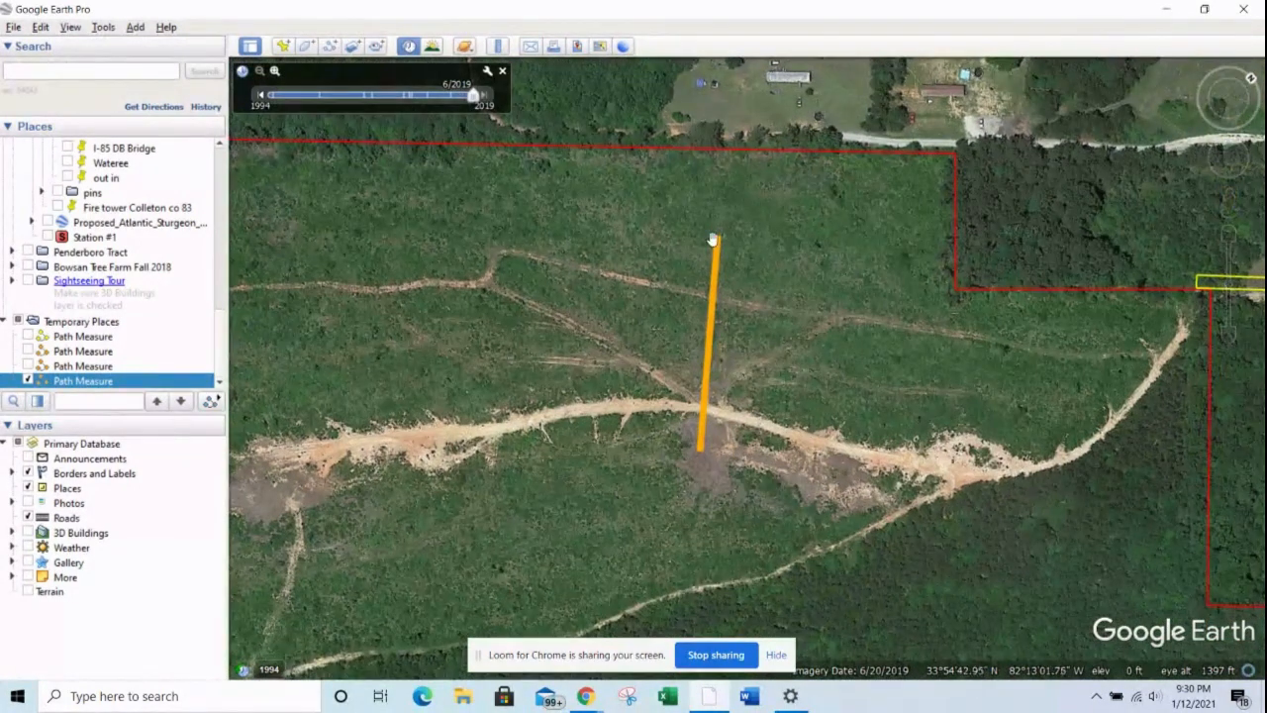
scroll(722, 247, down, 2)
scroll(722, 246, up, 3)
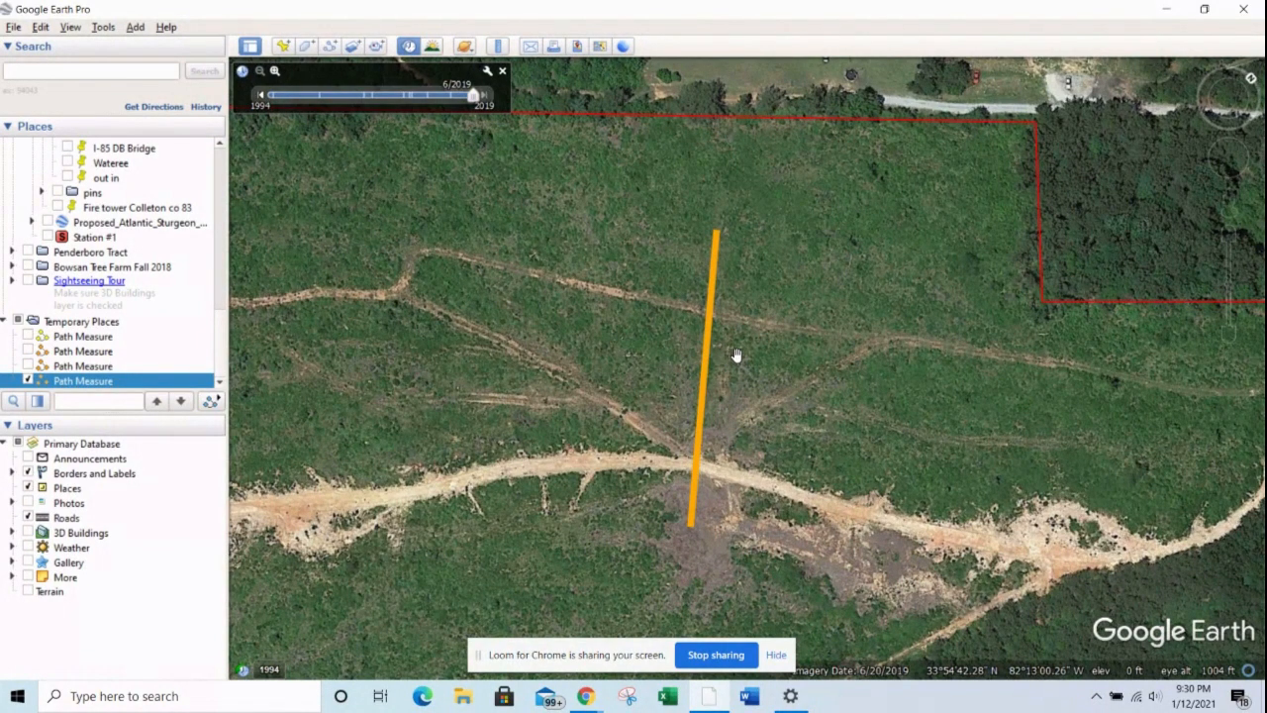
drag(776, 321, 685, 309)
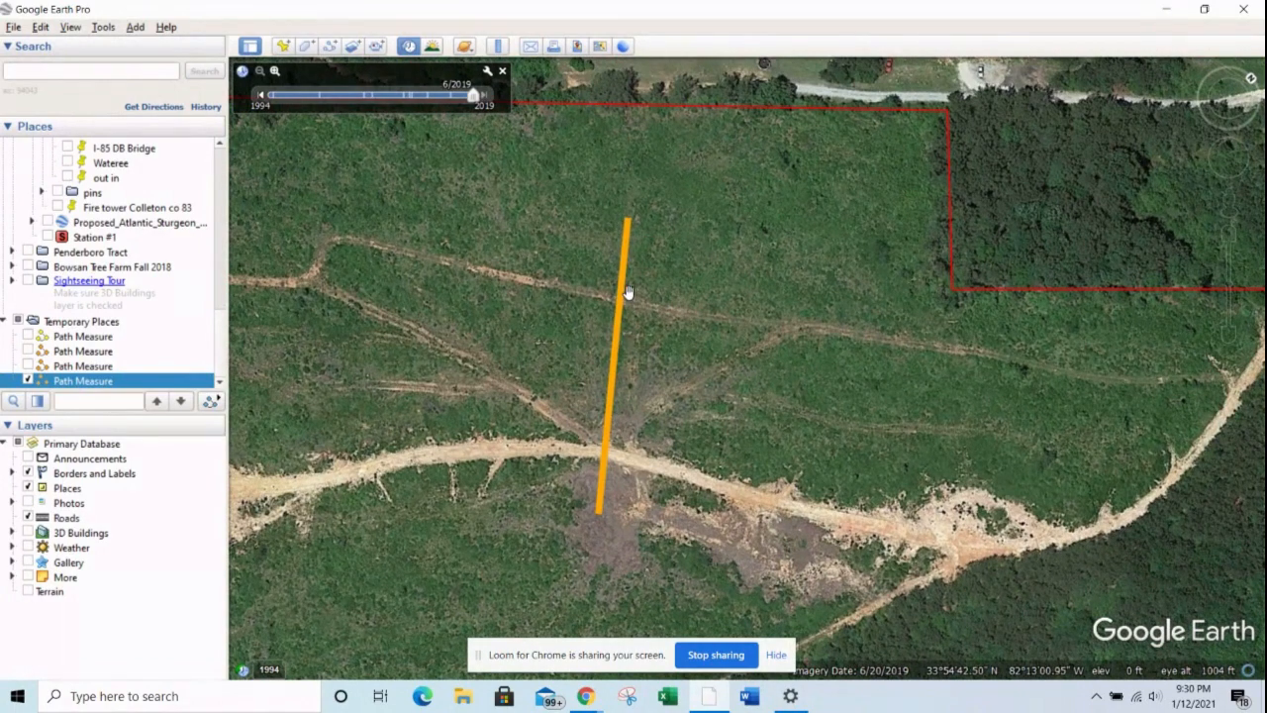
scroll(627, 290, up, 1)
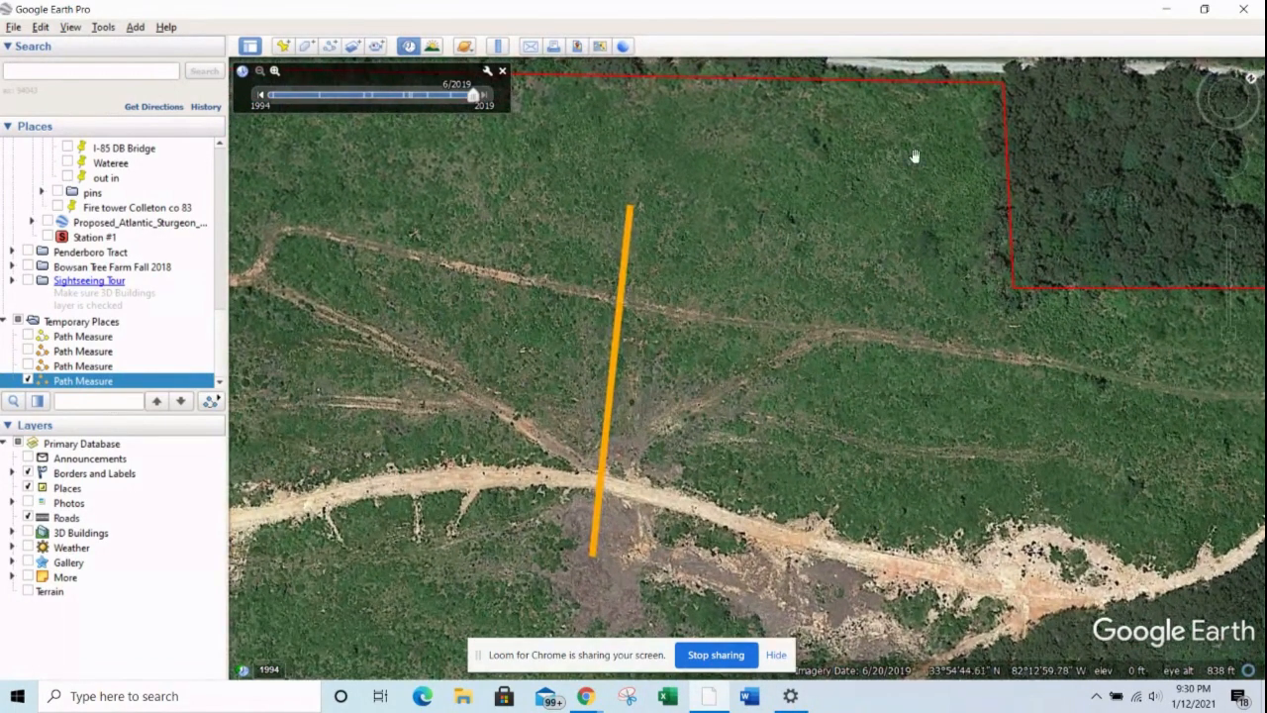
Step: Switch to the Momento360 page in Chrome and examine the trails and main dirt road in the 360 aerial photo
click(1169, 15)
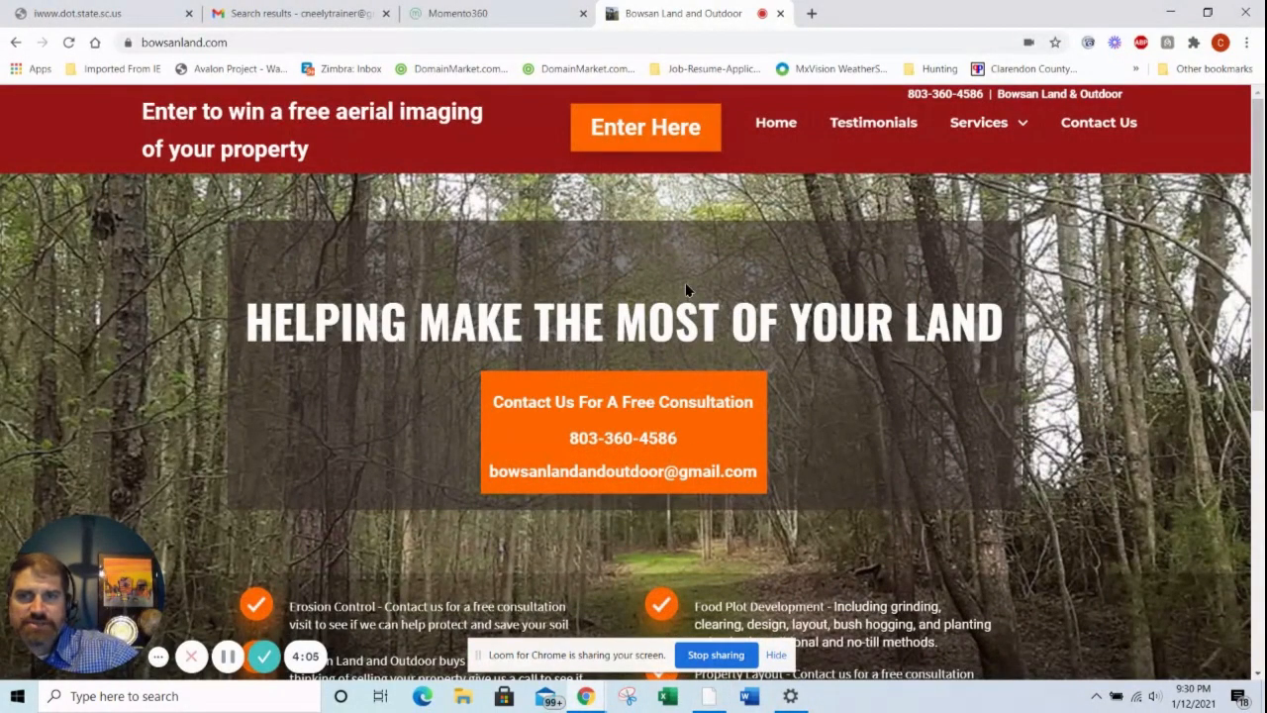
click(518, 15)
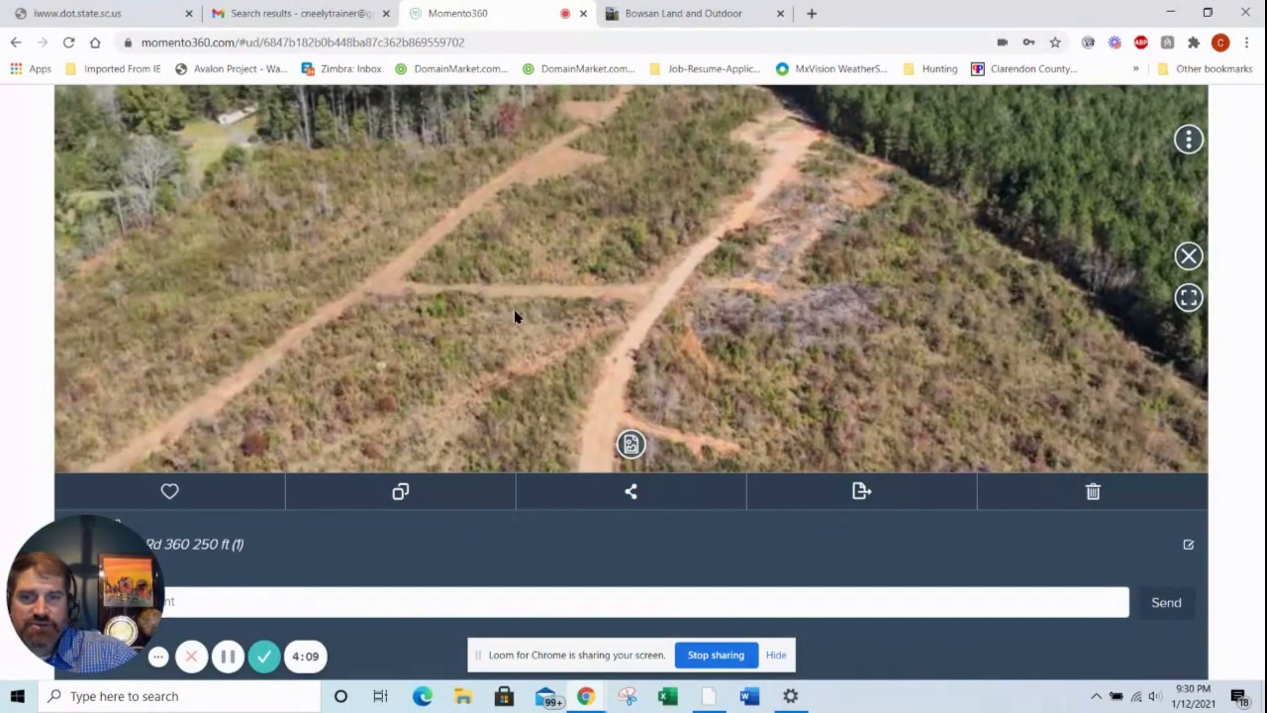
drag(514, 312, 263, 249)
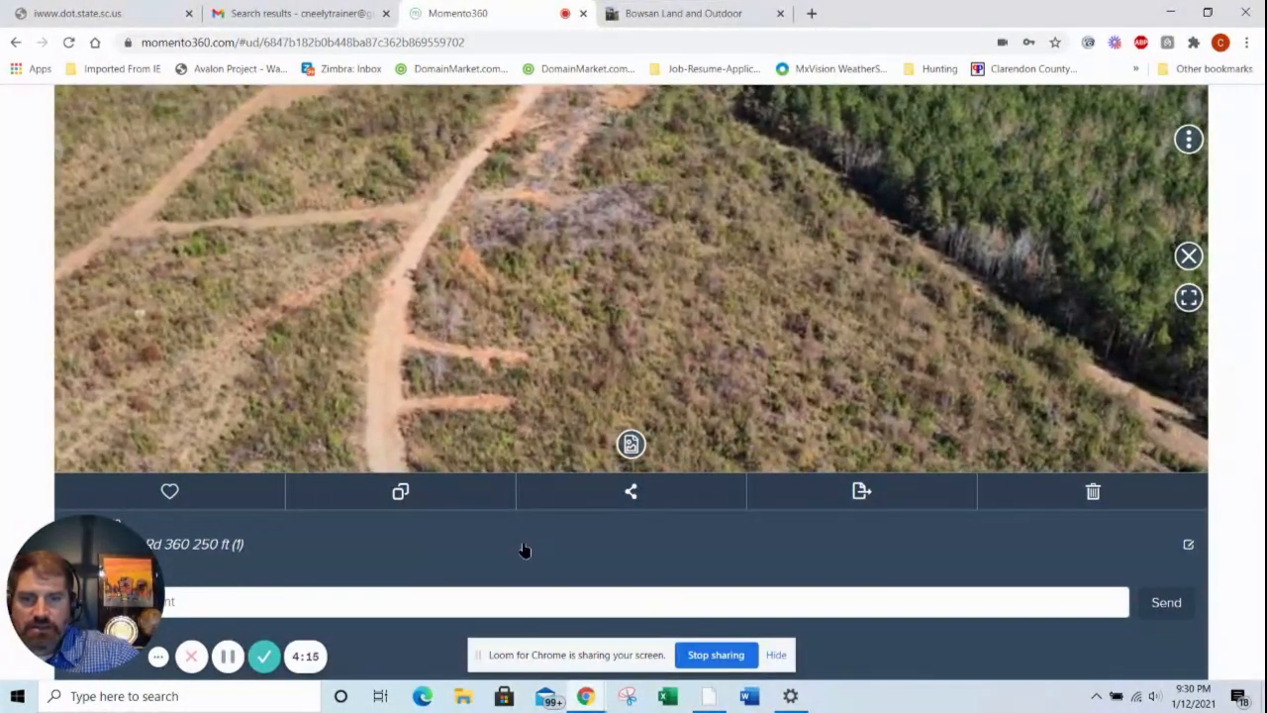
drag(254, 310, 673, 386)
drag(611, 290, 679, 334)
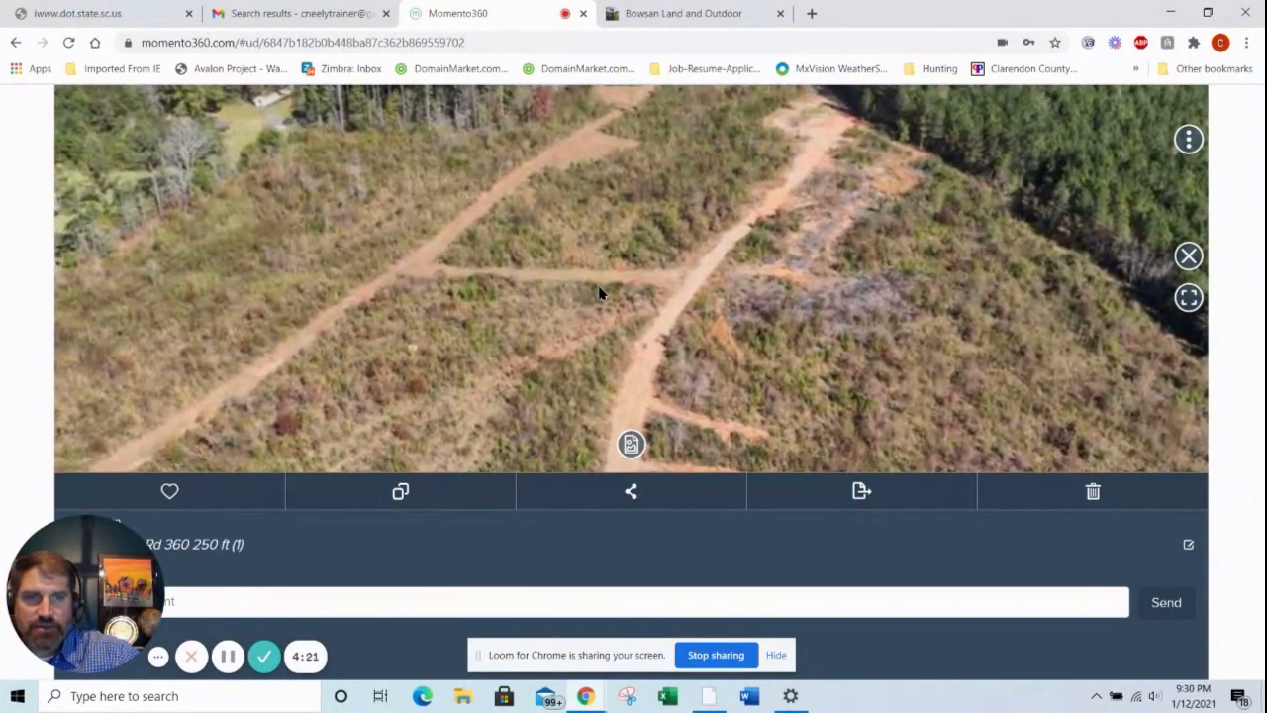
scroll(599, 288, down, 5)
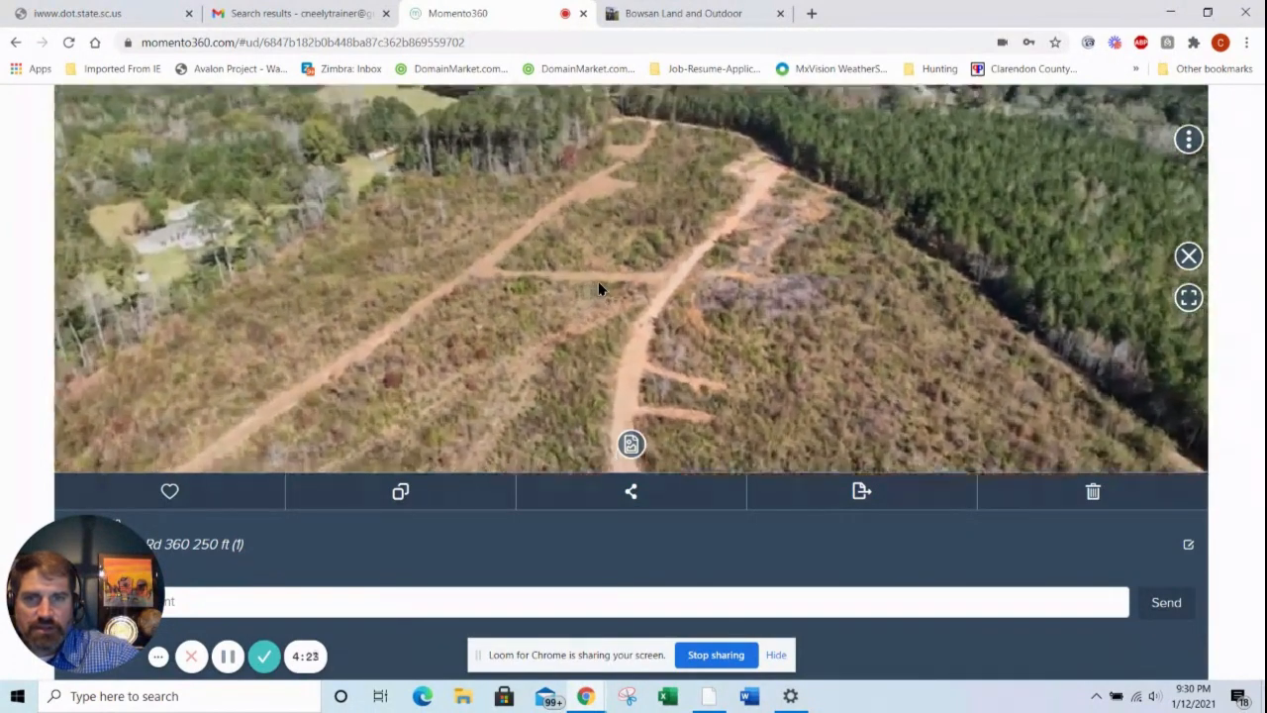
scroll(599, 287, up, 5)
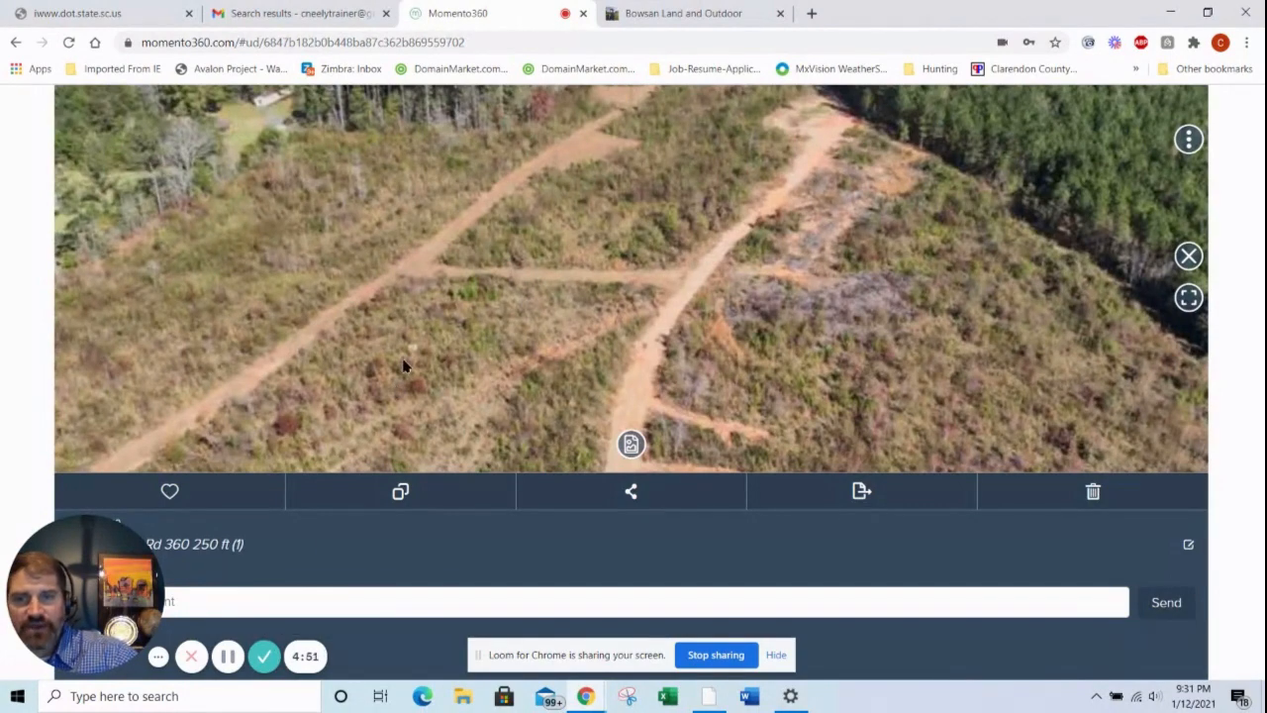
drag(376, 350, 356, 343)
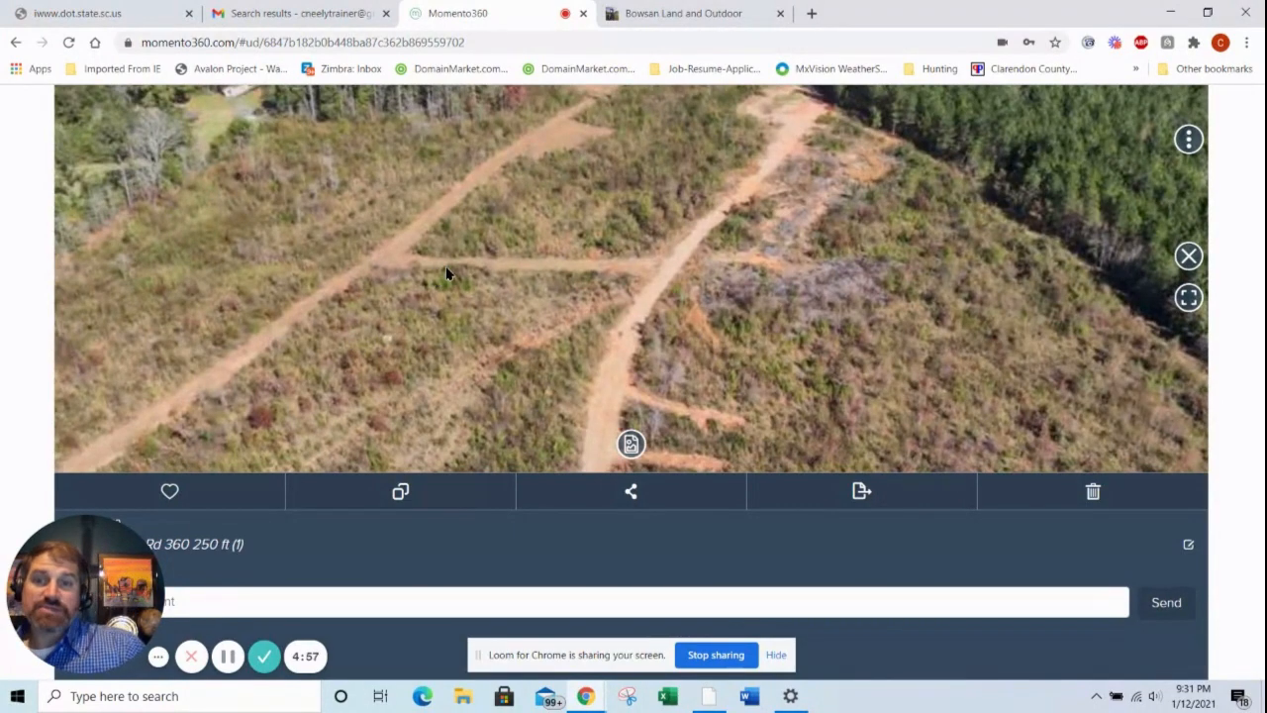
Step: Switch back to Google Earth Pro and step the historical imagery back to 10/2006 to view the path's original opening
click(708, 696)
scroll(679, 436, down, 2)
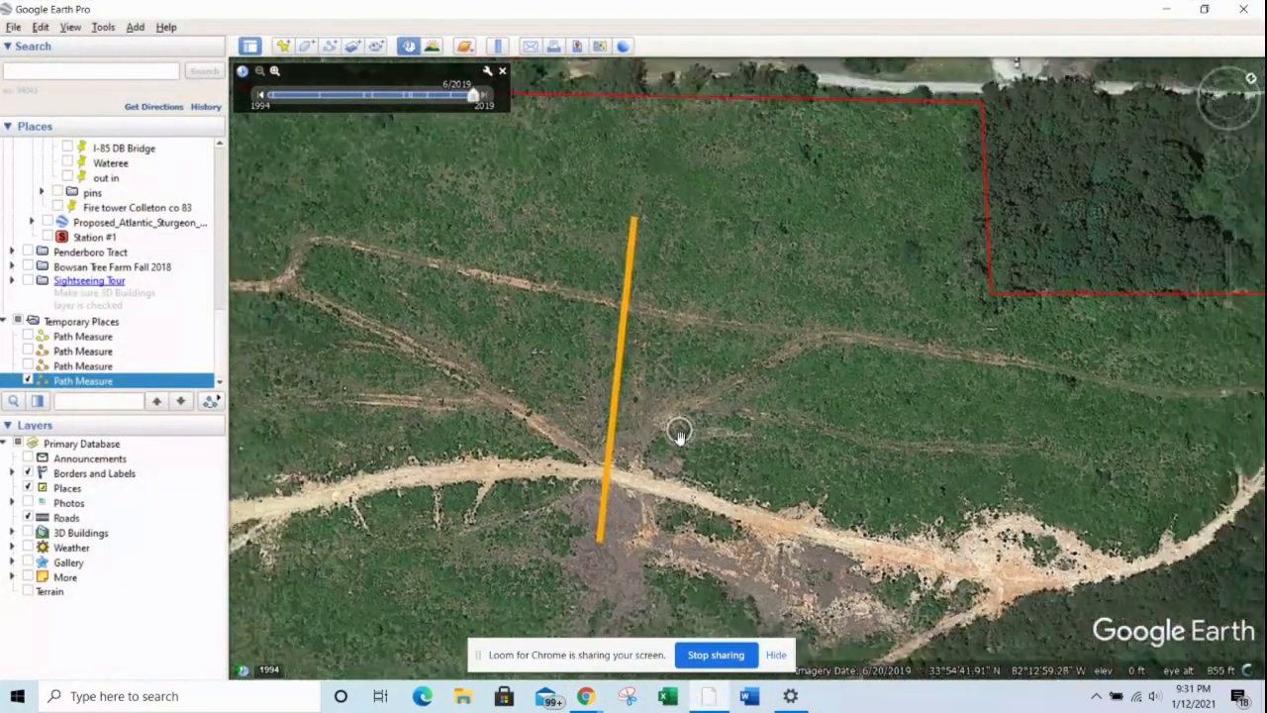
click(261, 96)
click(262, 96)
click(261, 96)
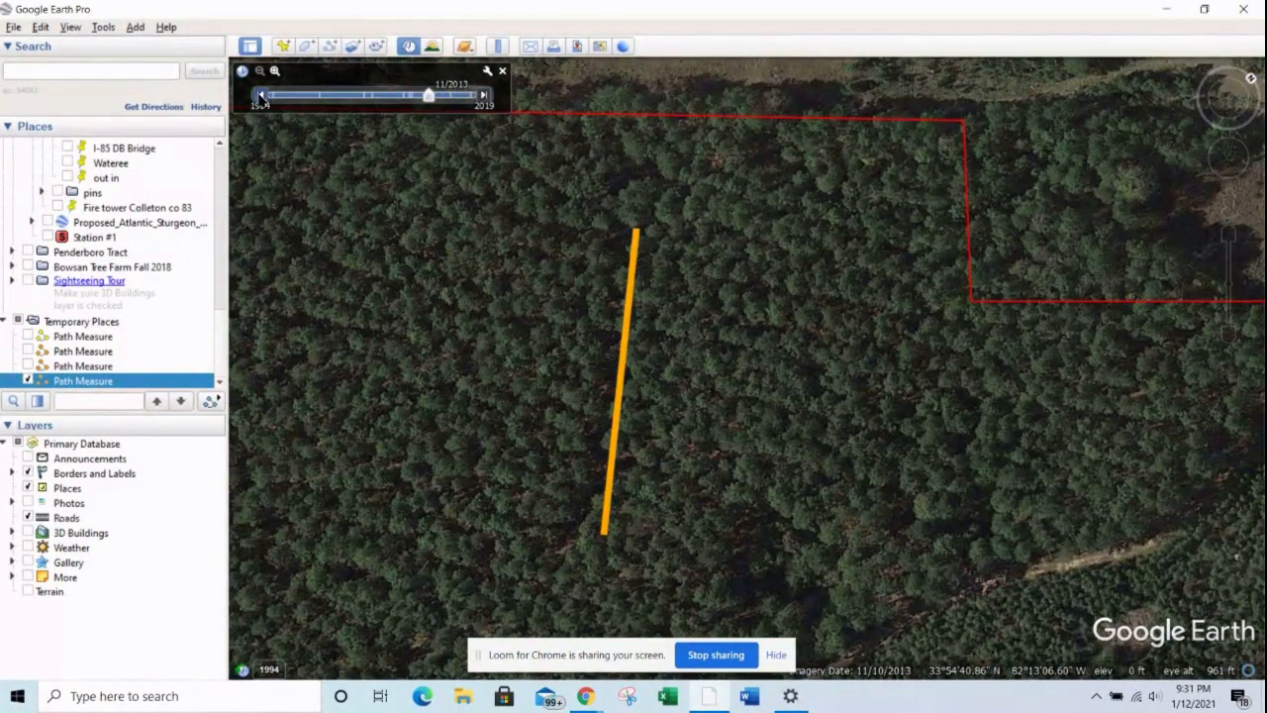
click(261, 96)
click(261, 96)
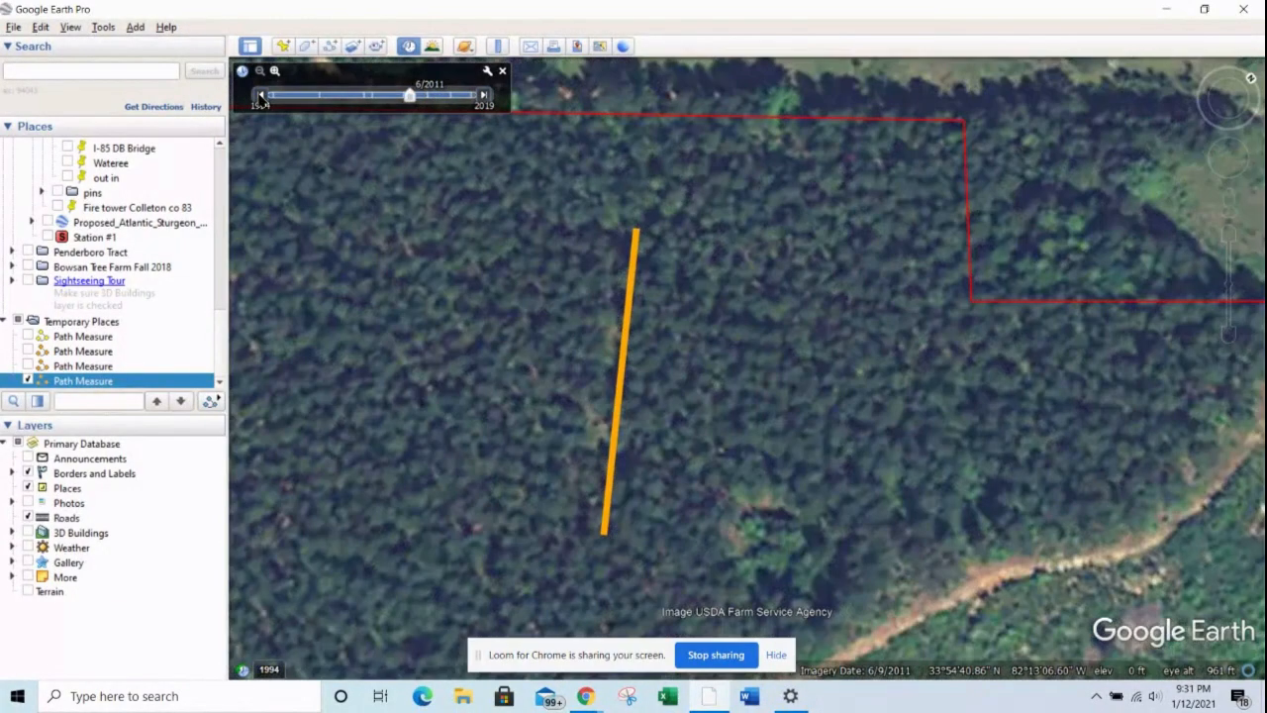
click(261, 96)
click(262, 96)
click(262, 96)
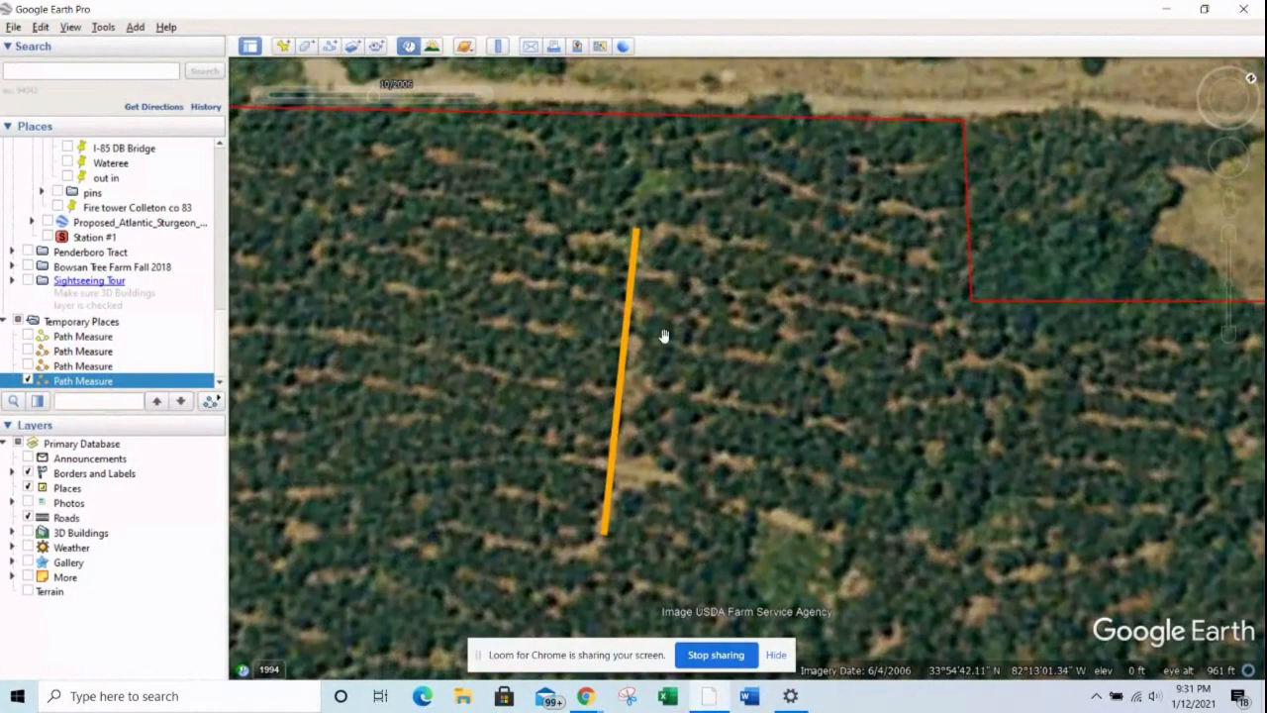
Step: Examine the orange path and surrounding timber on the 10/2006 imagery, and advance to 6/2019 to compare it with the current trails
drag(807, 384, 726, 286)
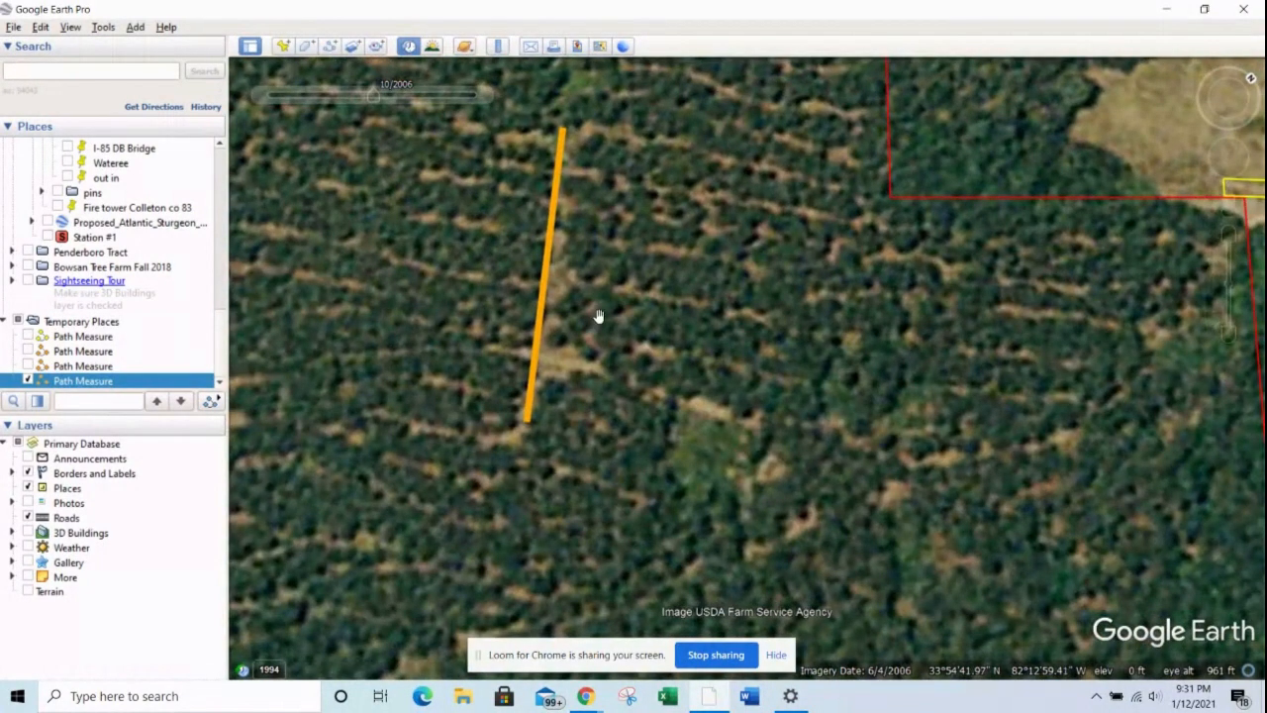
drag(645, 299, 755, 345)
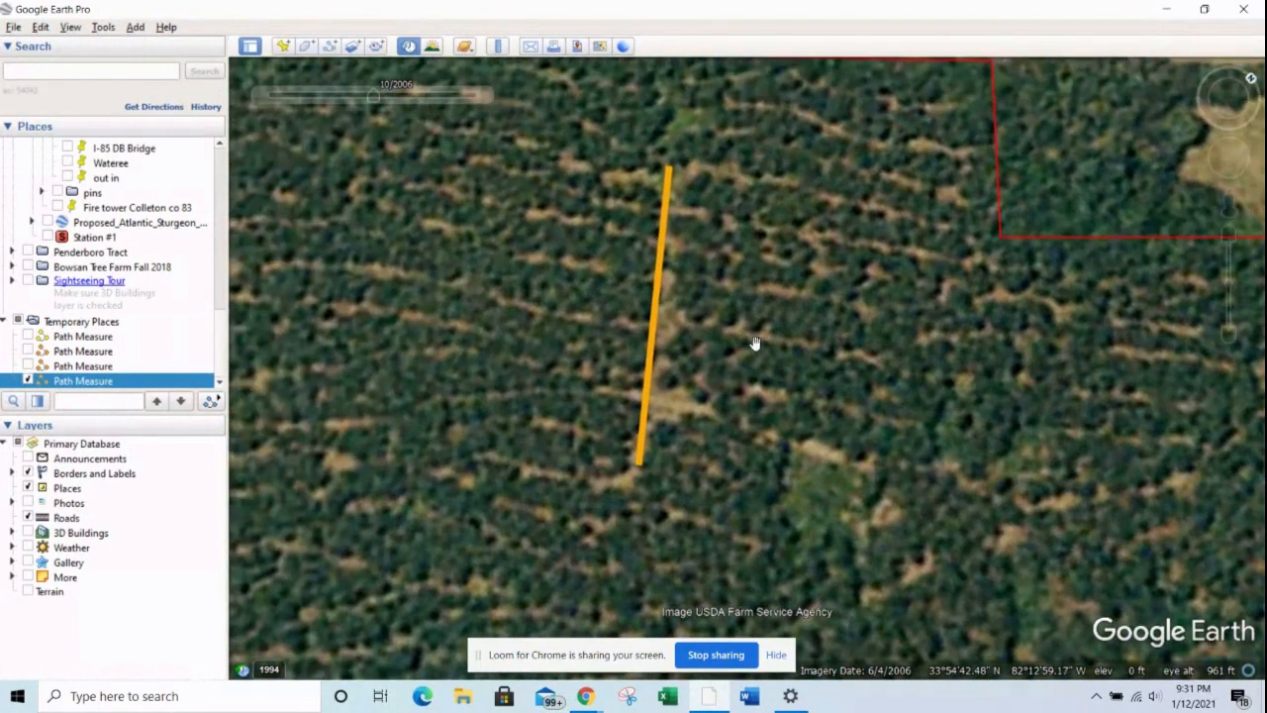
scroll(718, 346, down, 3)
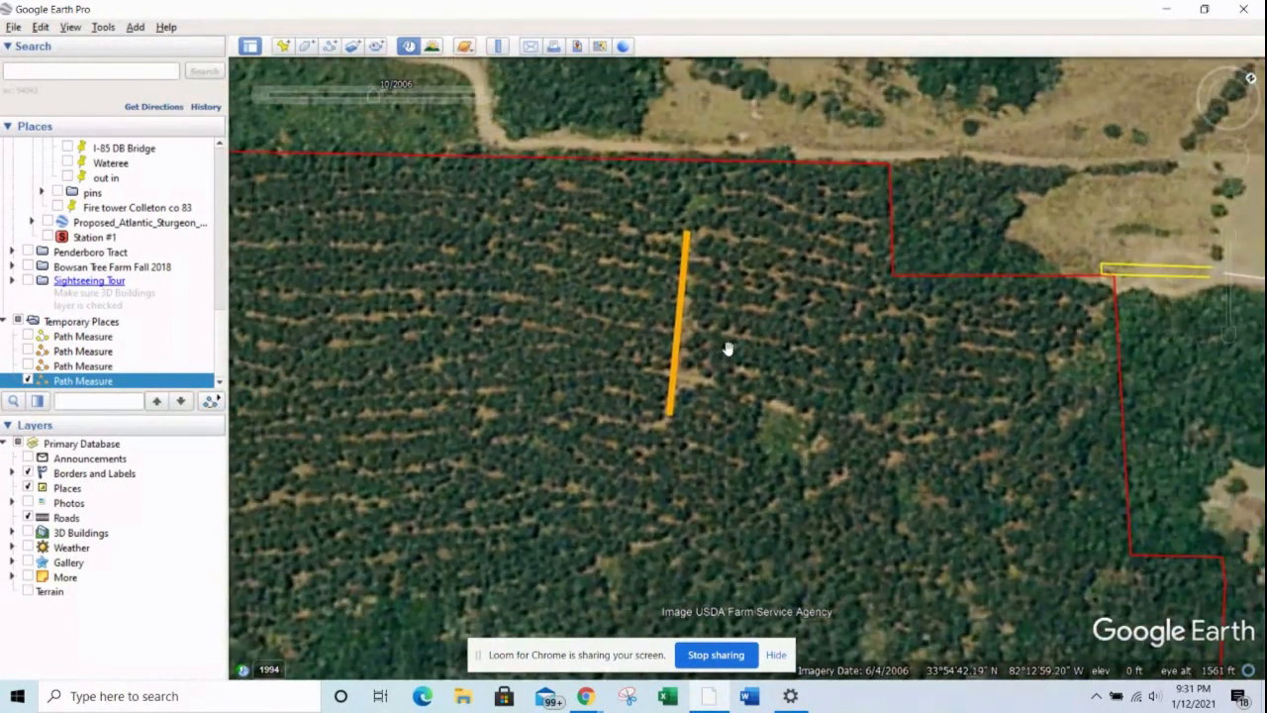
scroll(727, 344, down, 1)
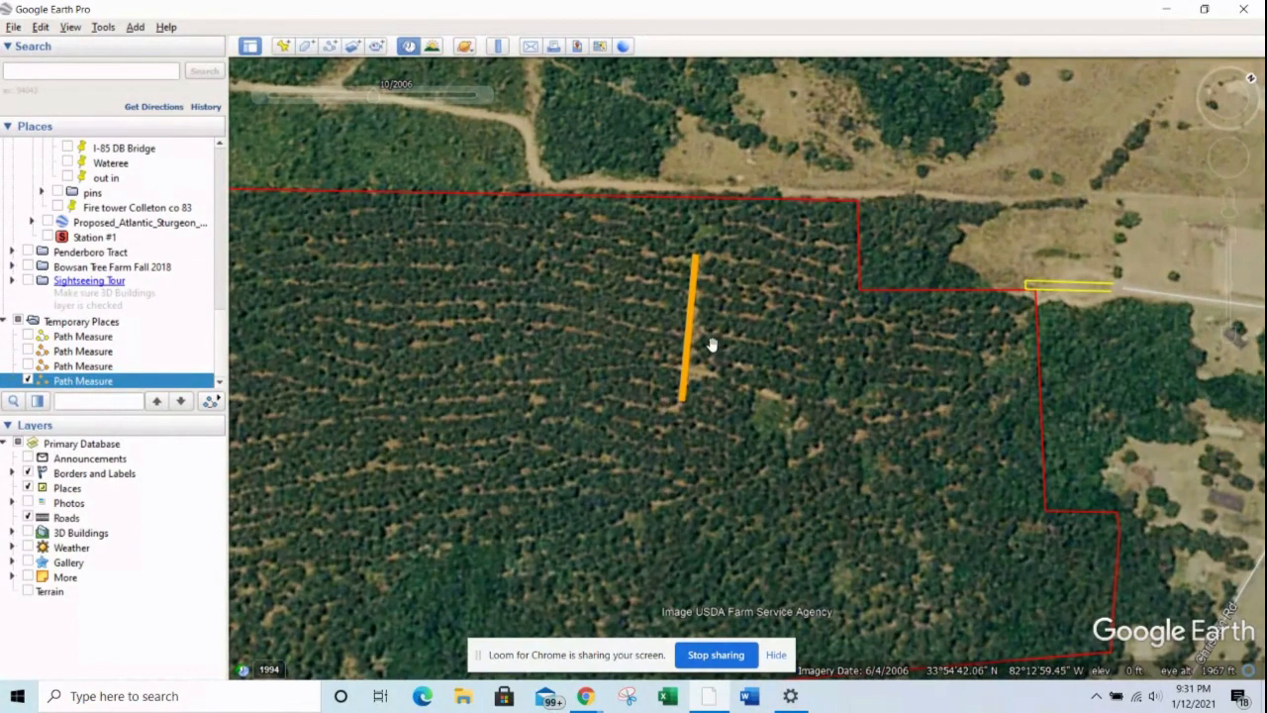
scroll(710, 341, up, 2)
scroll(710, 341, up, 1)
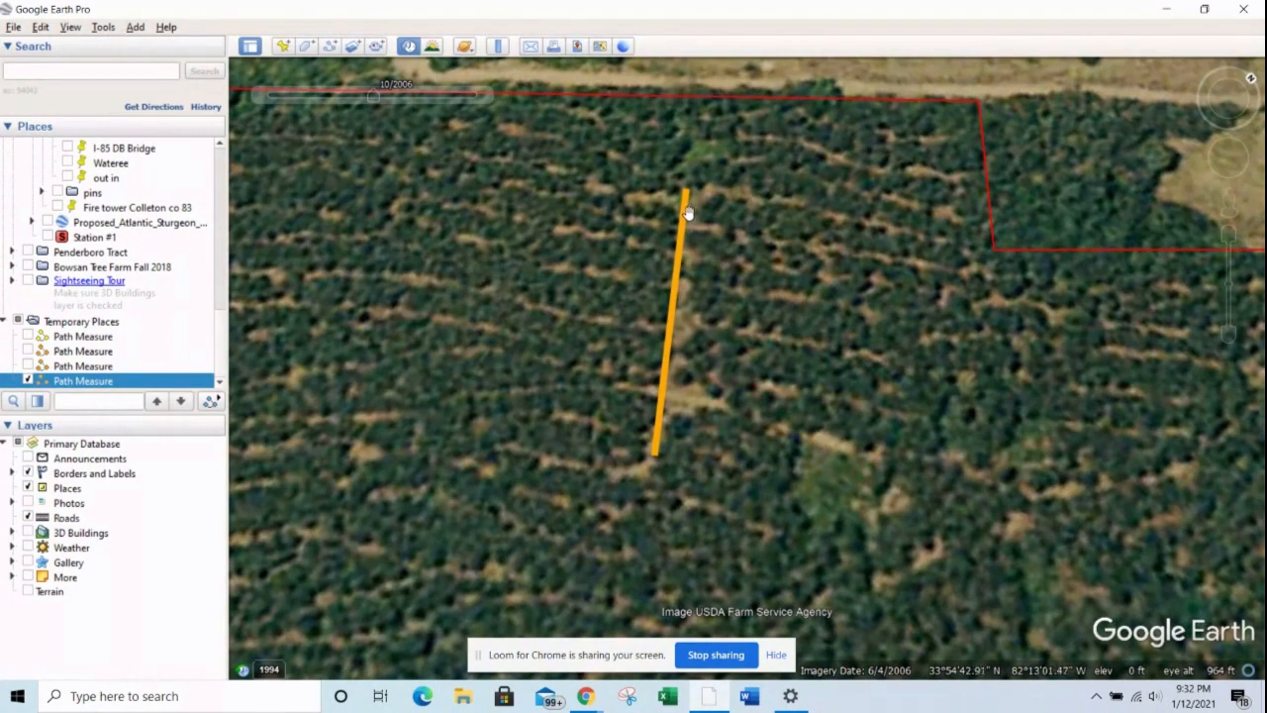
drag(700, 255, 626, 255)
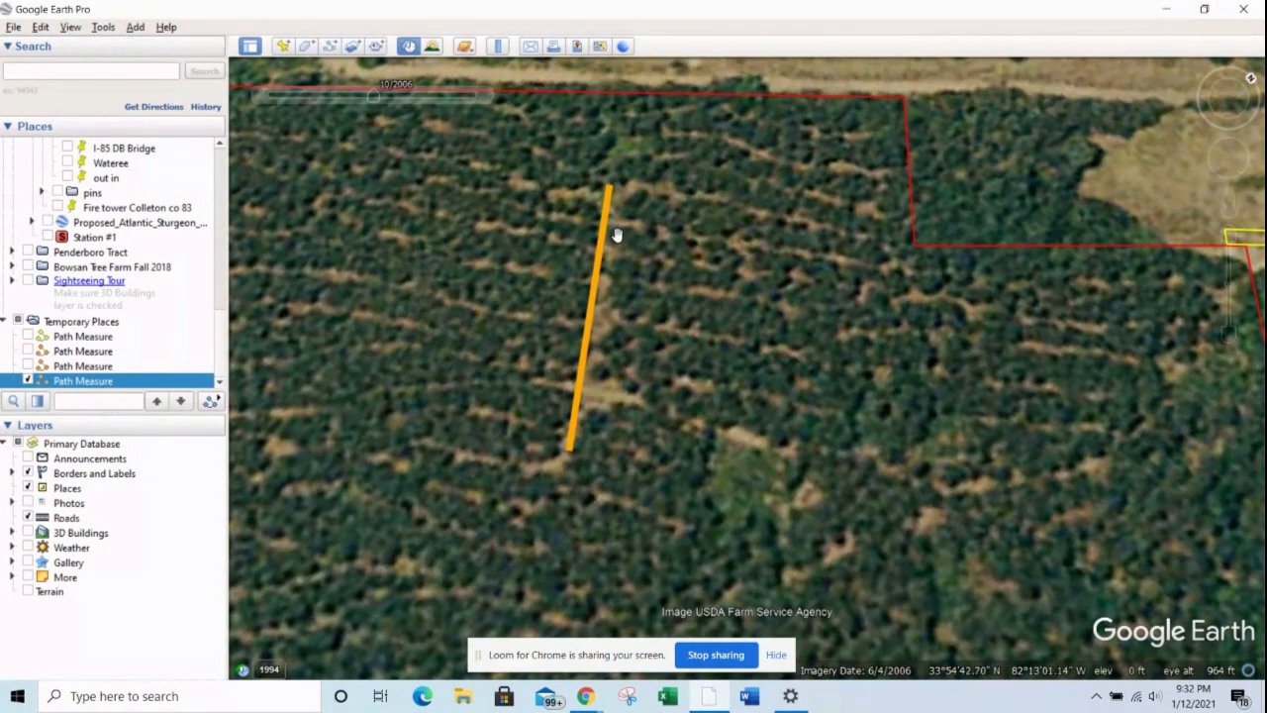
click(484, 95)
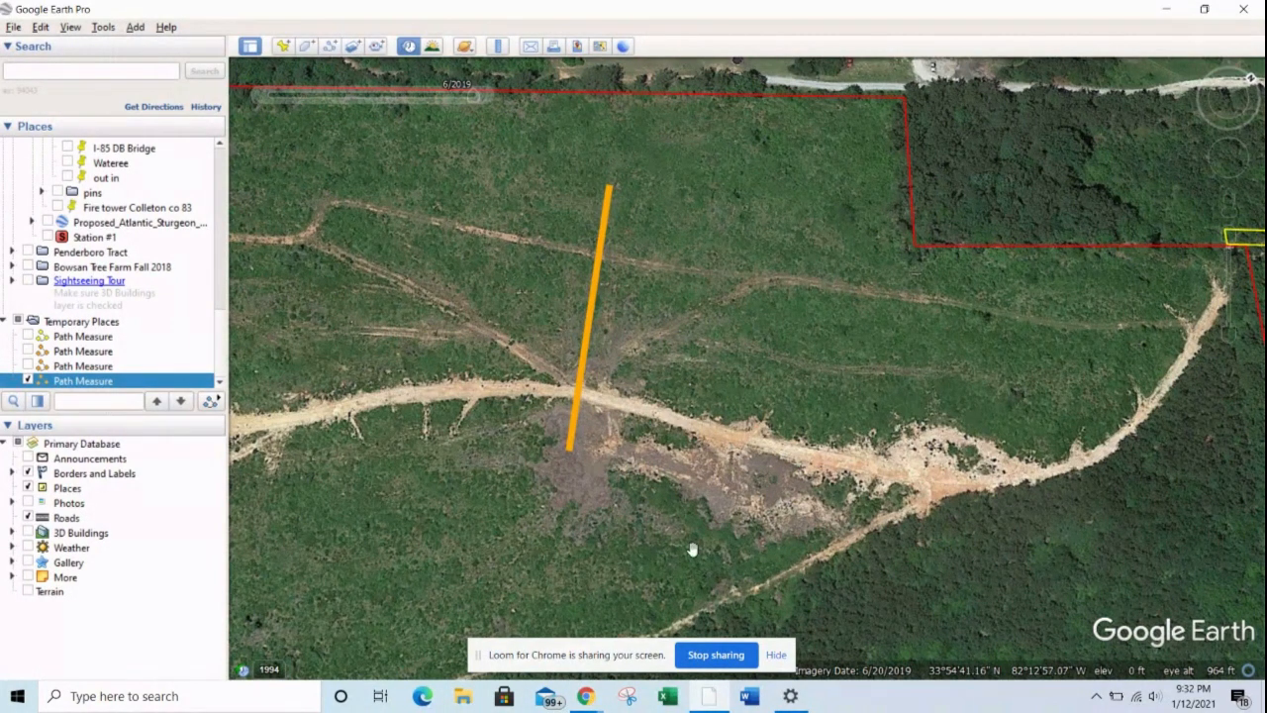
Step: Switch to the Momento360 page in Chrome and examine where the trails meet the main dirt road in the 360 aerial photo
click(1164, 10)
drag(743, 317, 510, 309)
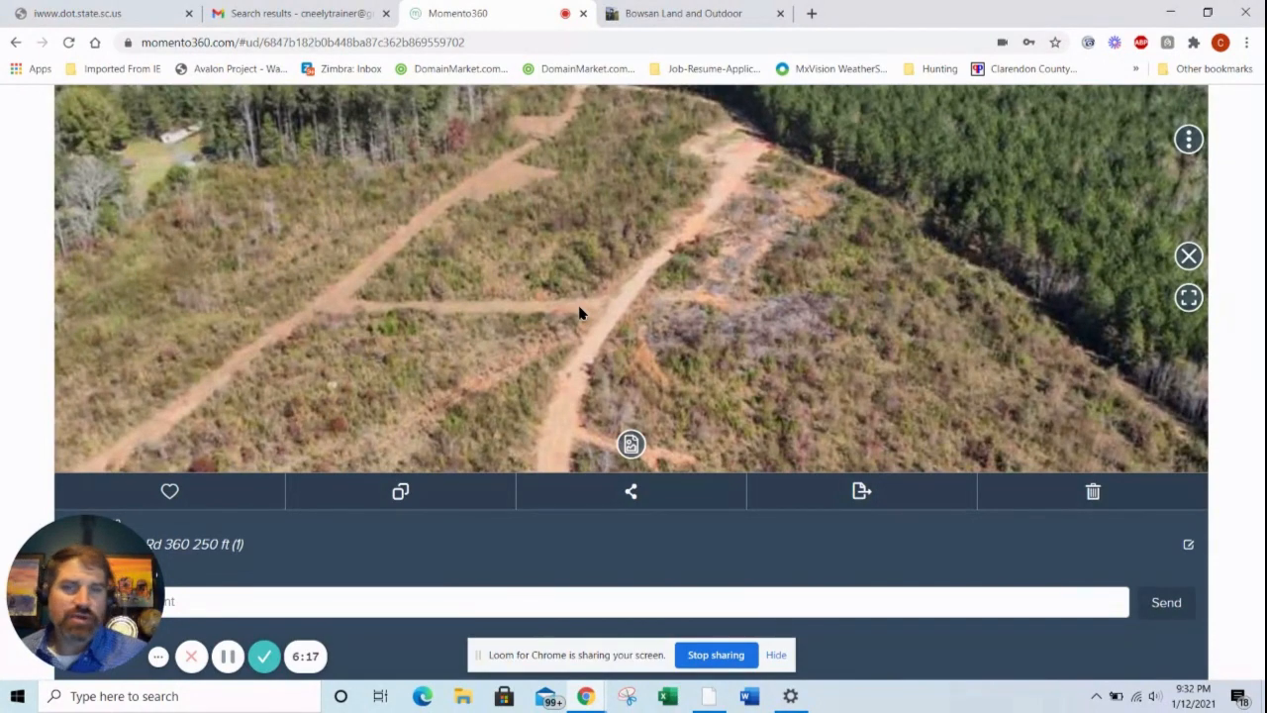
drag(557, 277, 635, 198)
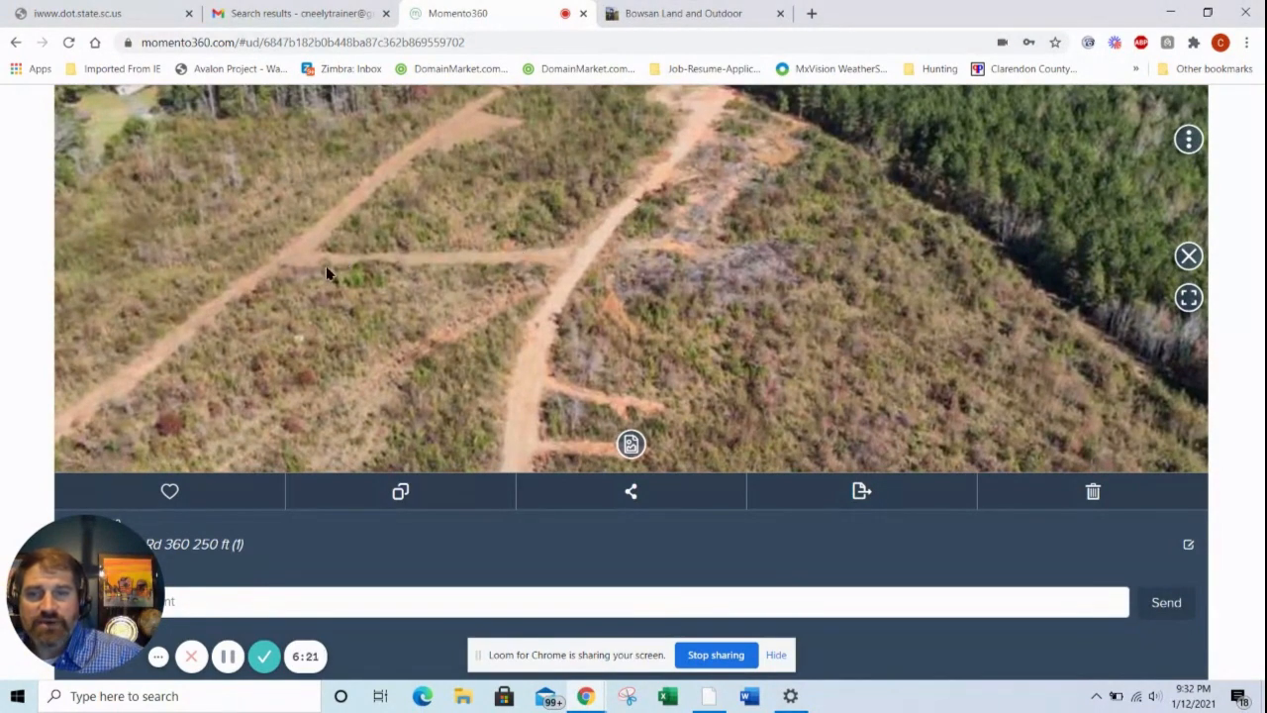
click(229, 659)
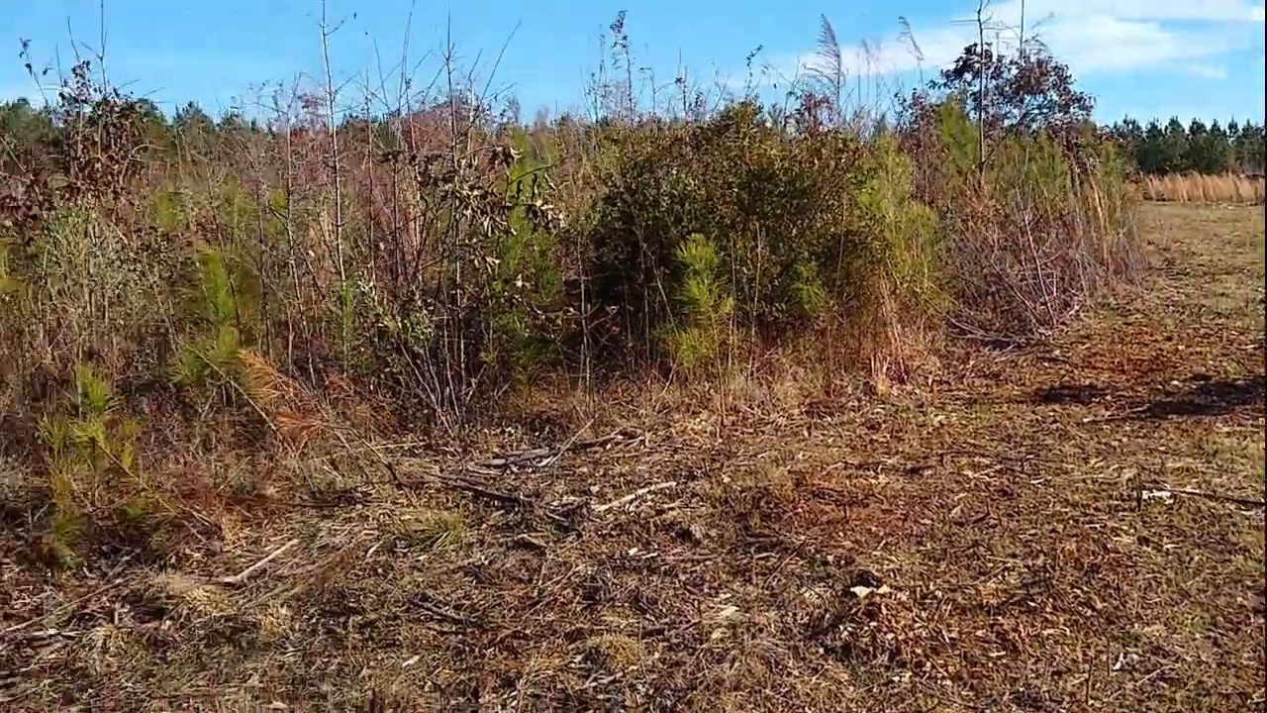